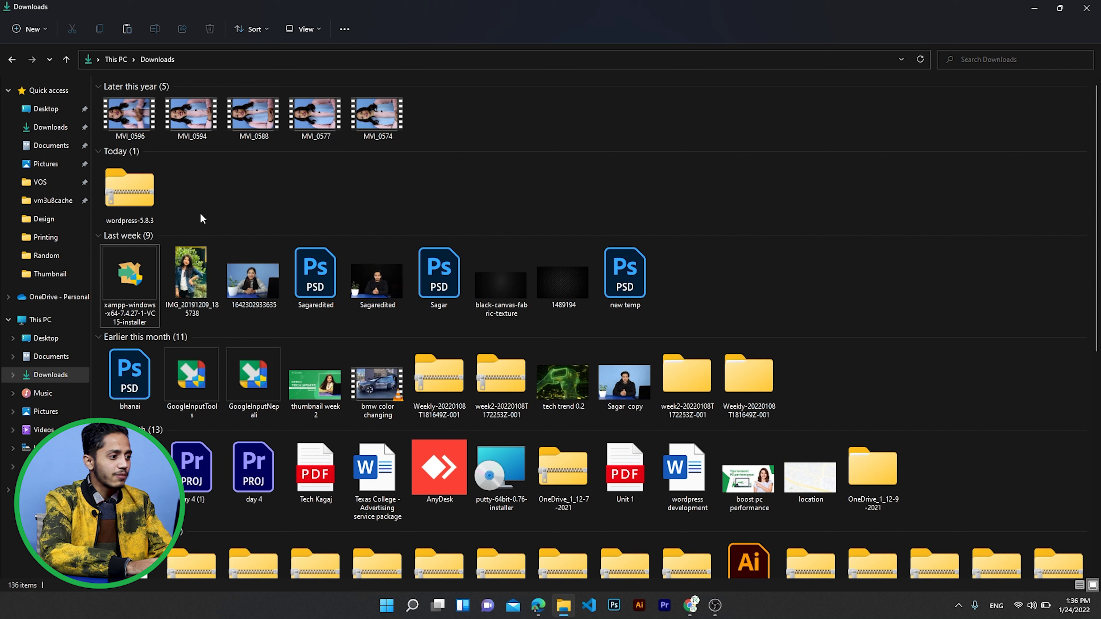
# - Extract the wordpress-5.8.3 zip with Extract All to its default wordpress-5.8.3 folder
pyautogui.click(138, 192)
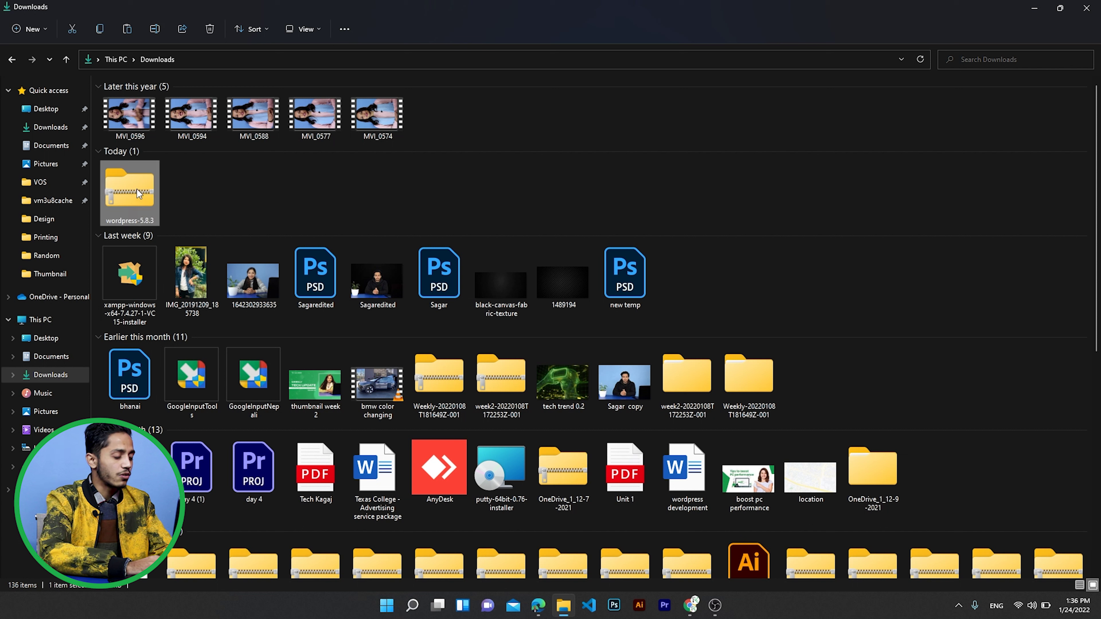
pyautogui.rightClick(133, 189)
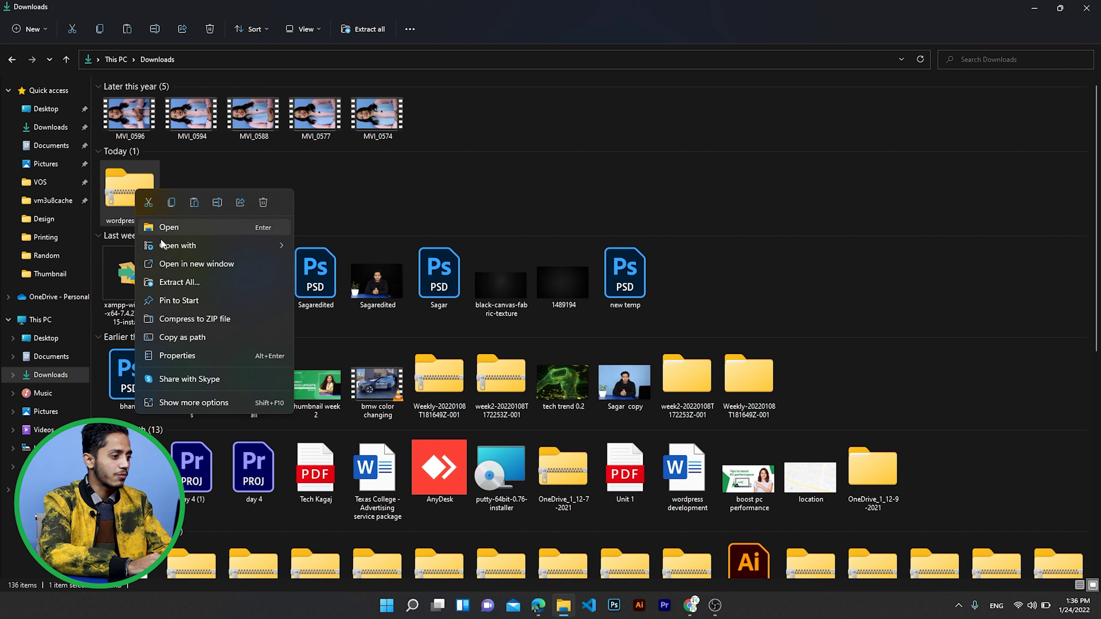
pyautogui.click(166, 283)
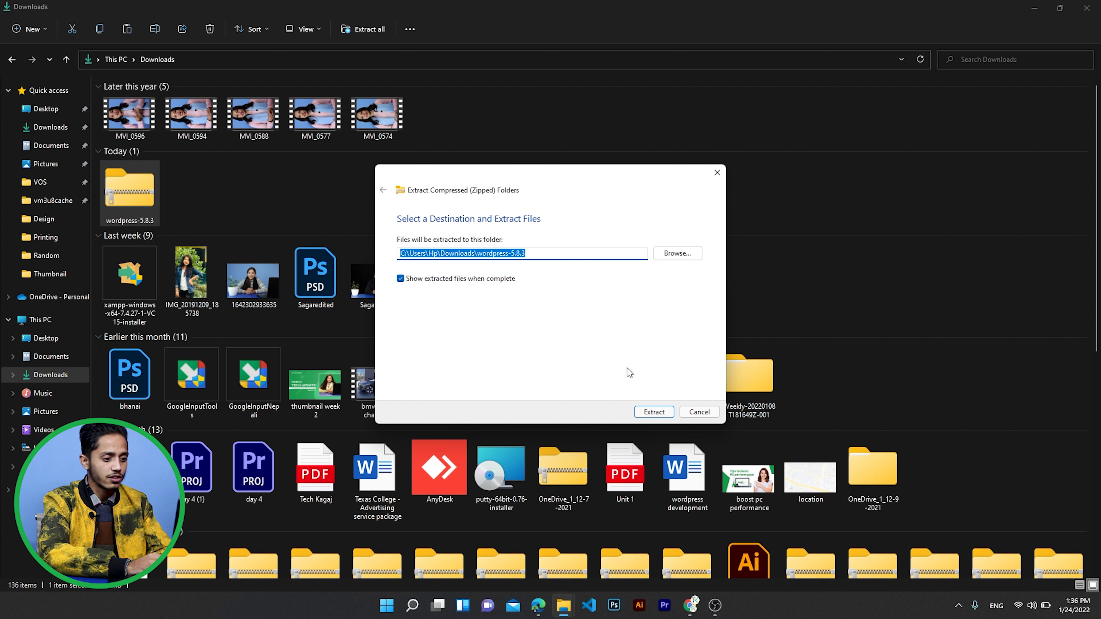
pyautogui.click(654, 411)
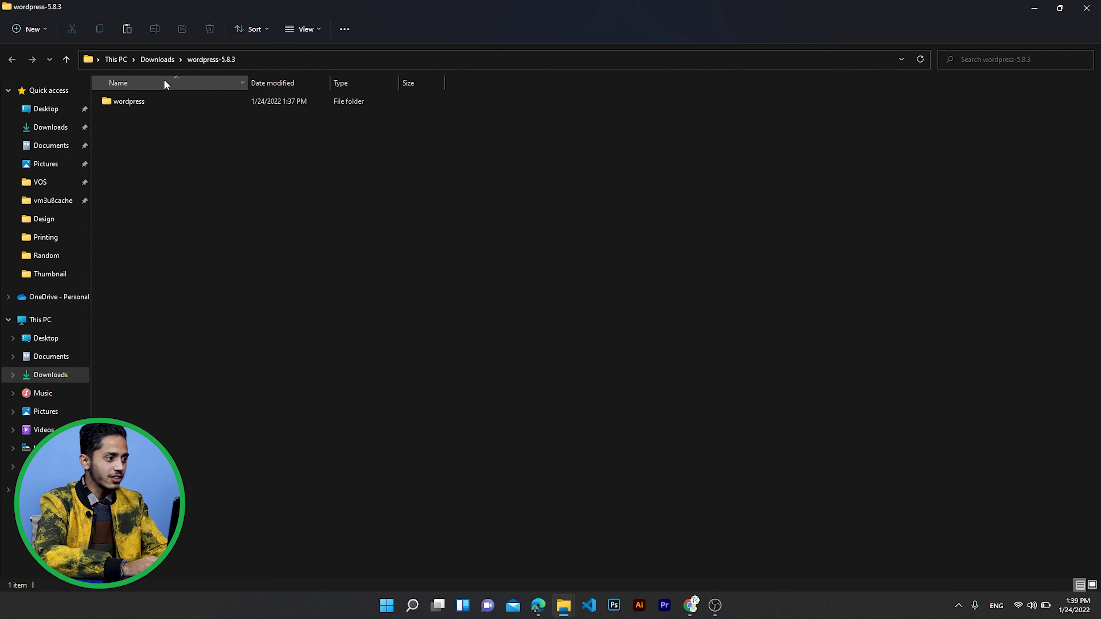
# - Browse into the extracted wordpress-5.8.3 > wordpress folder in Downloads
pyautogui.click(163, 59)
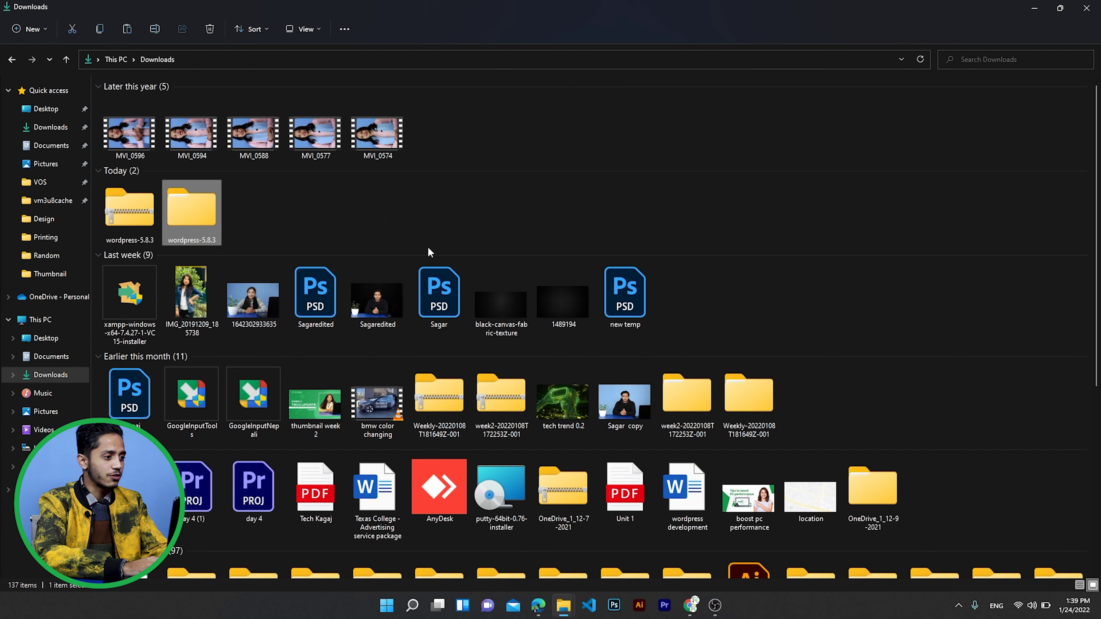
pyautogui.doubleClick(192, 215)
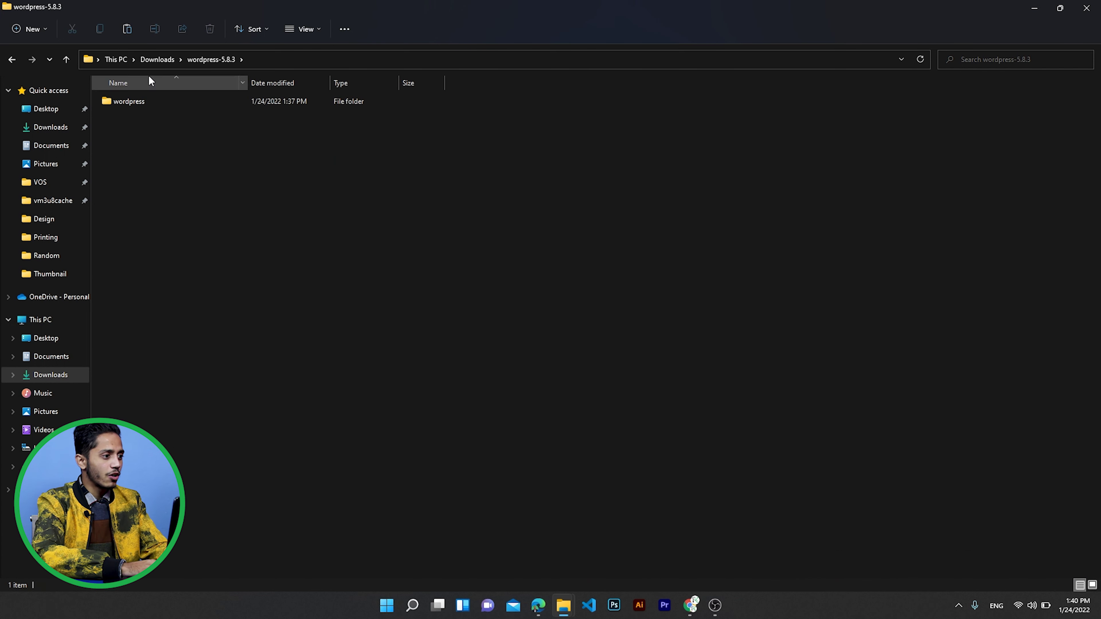
pyautogui.doubleClick(136, 102)
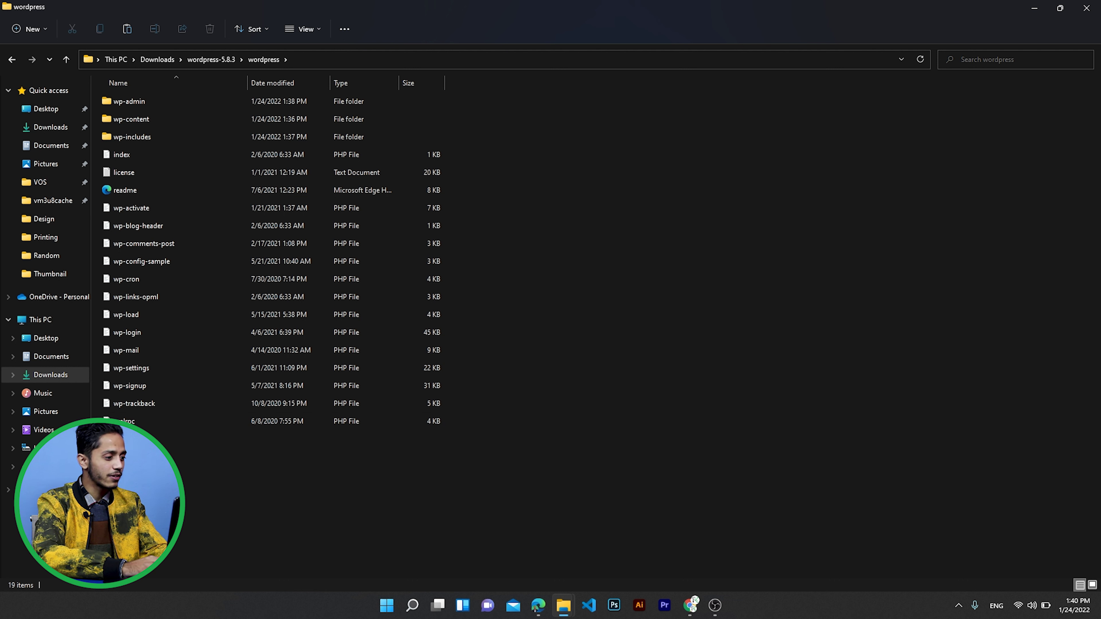
# - Navigate to C:\xampp\htdocs on Local Disk (C:)
pyautogui.click(52, 448)
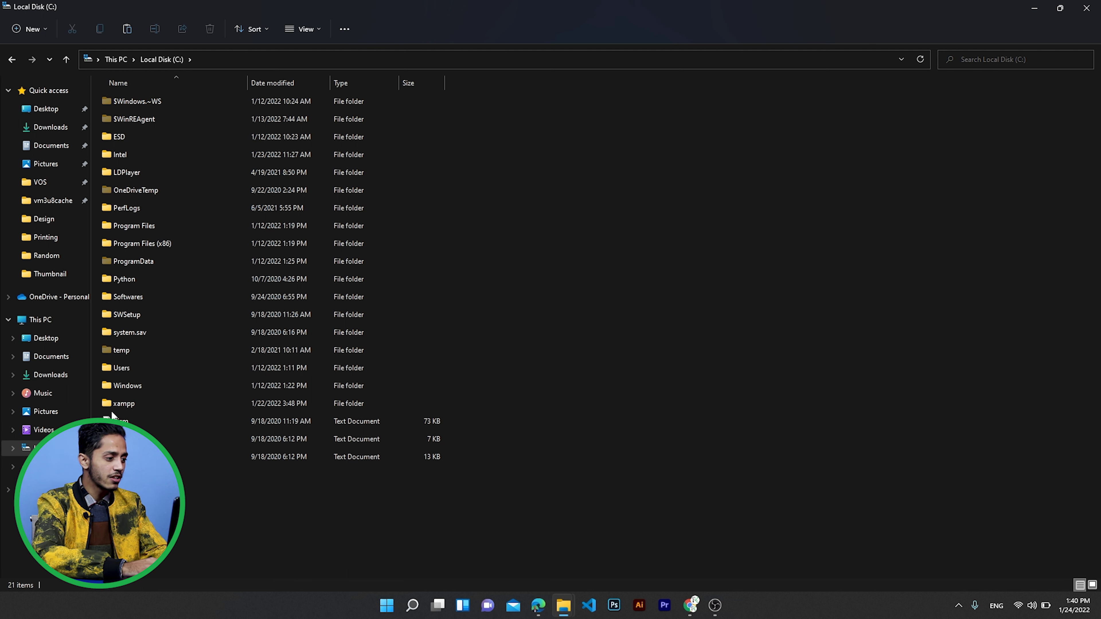
pyautogui.click(132, 404)
pyautogui.doubleClick(131, 403)
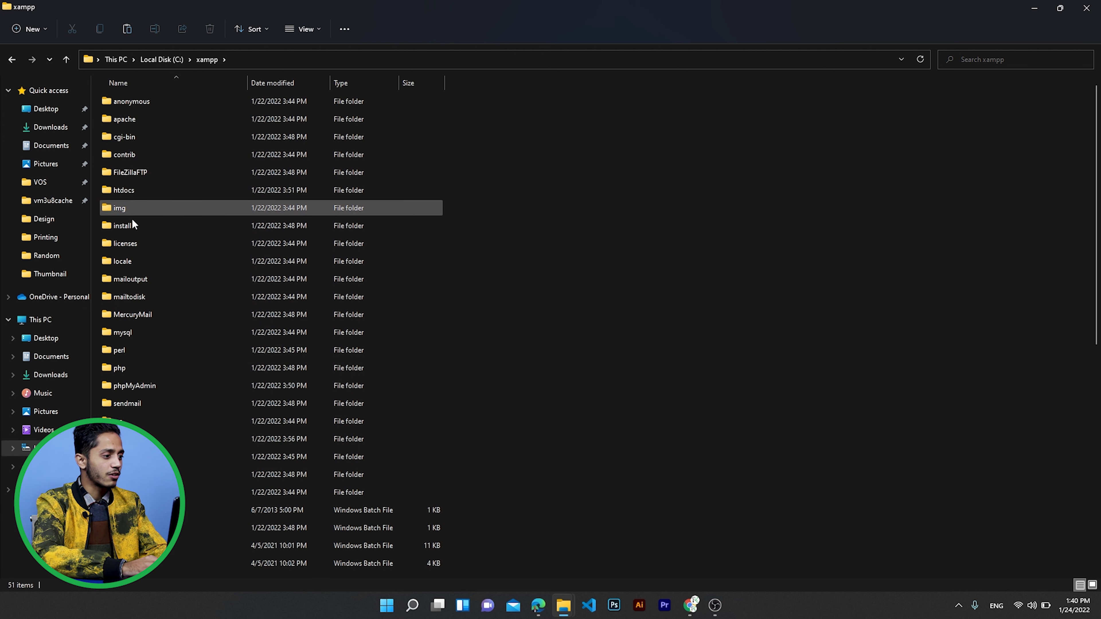
pyautogui.doubleClick(133, 190)
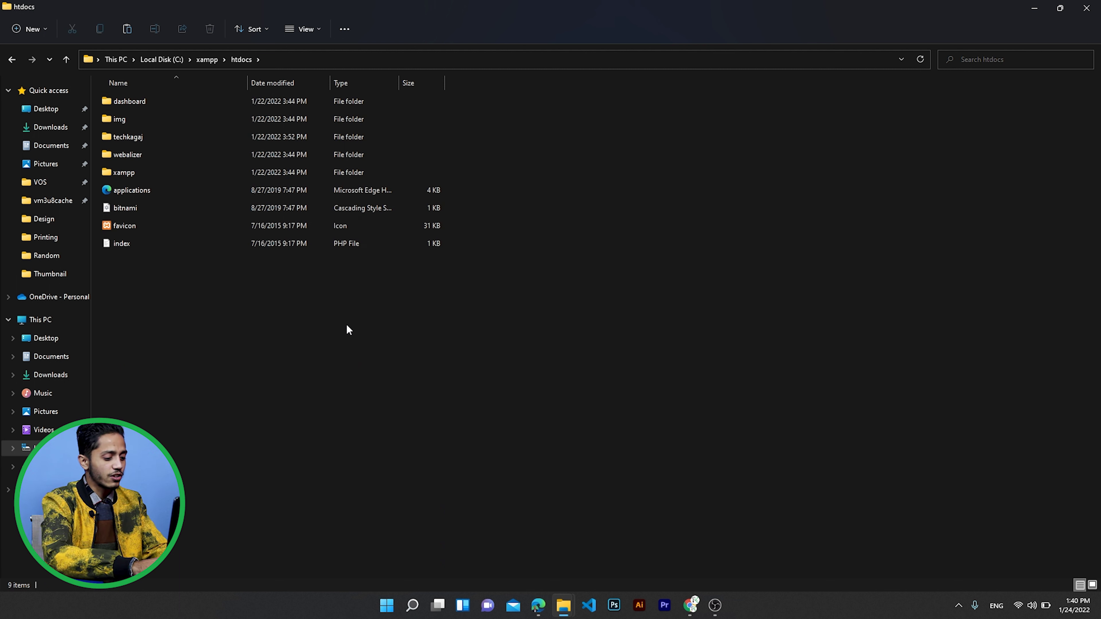
# - Create a folder named Kagaj in C:\xampp\htdocs with Ctrl+Shift+N and open it
pyautogui.hotkey('ctrl', 'shift', 'n')
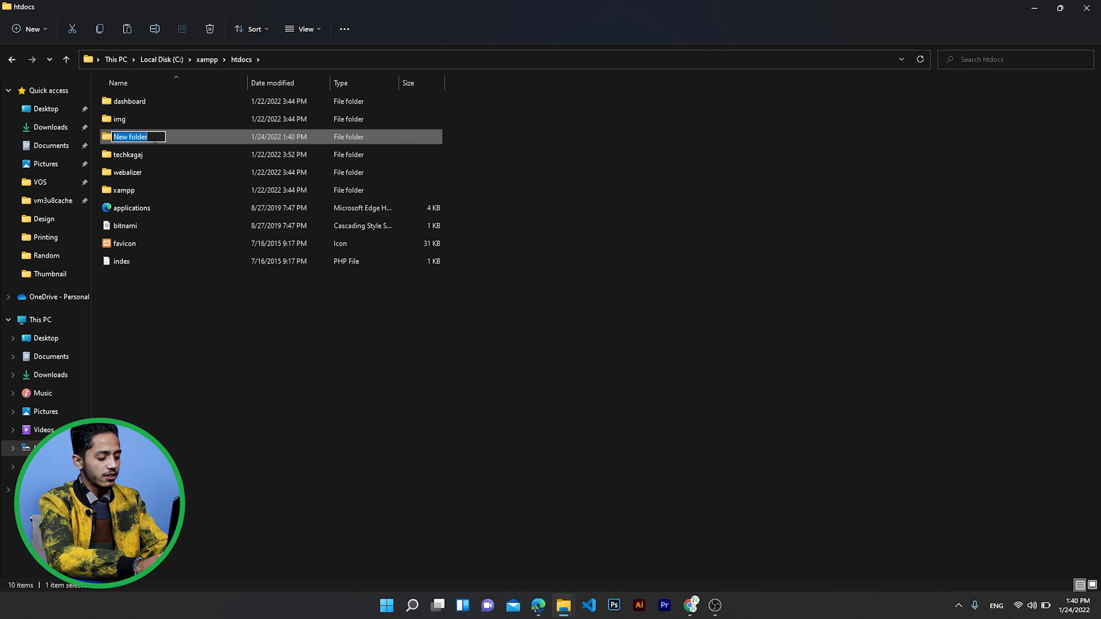
pyautogui.write('Tech')
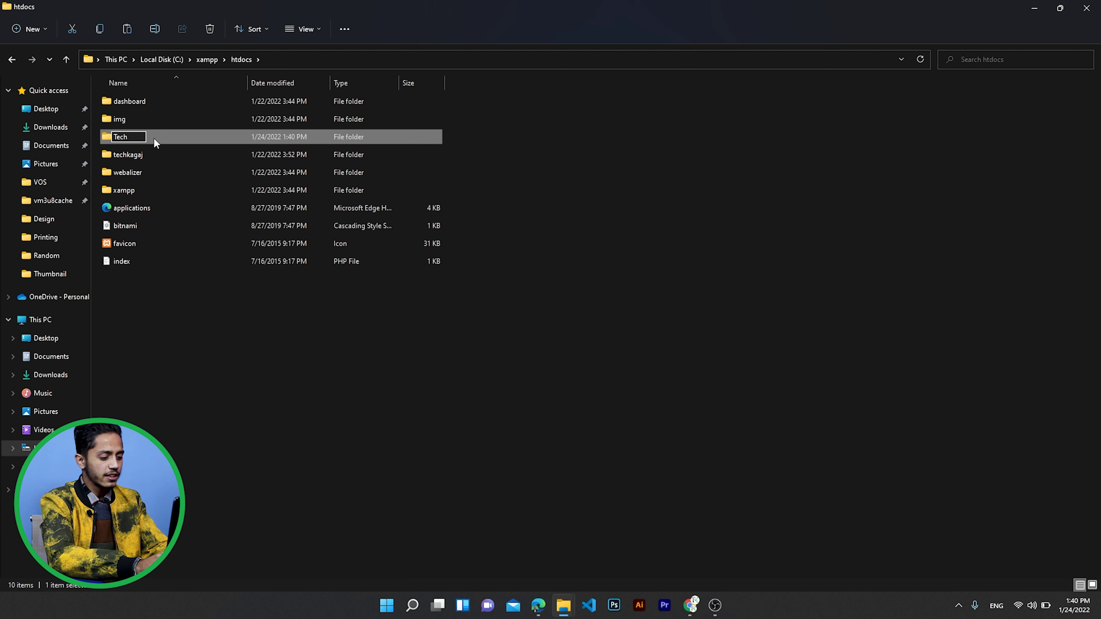
pyautogui.press('BackSpace')
pyautogui.press('BackSpace')
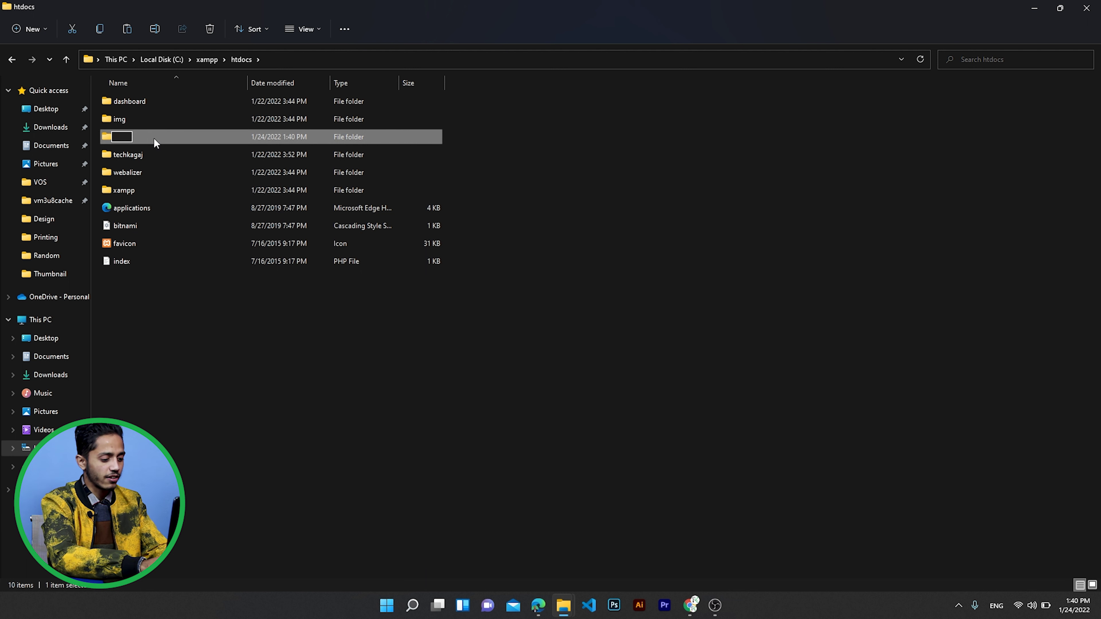
pyautogui.write('Kagaj')
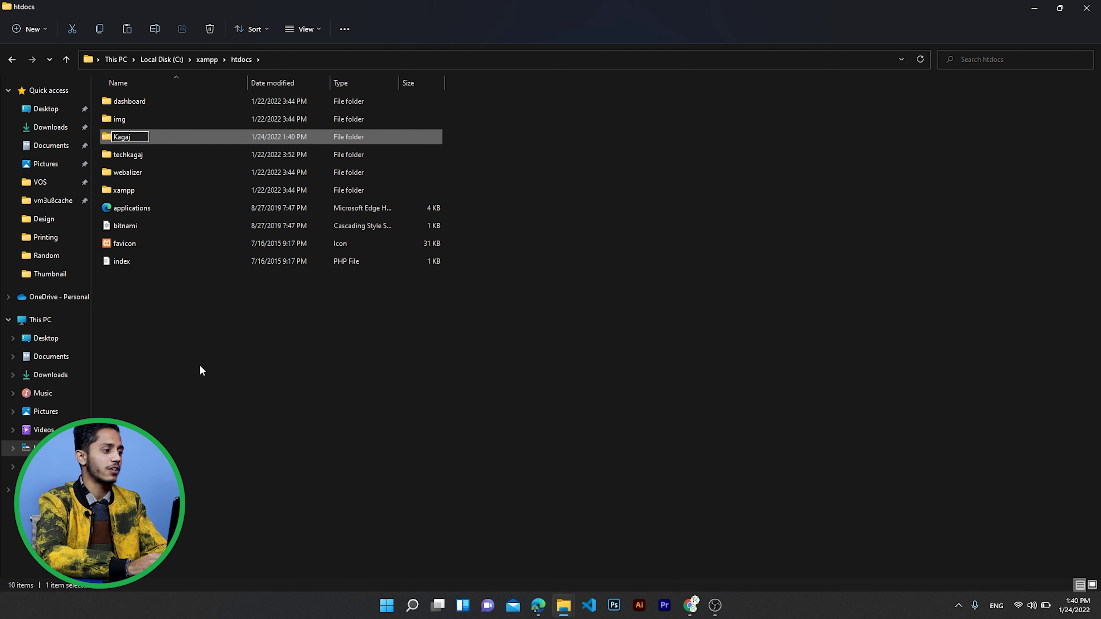
pyautogui.press('Return')
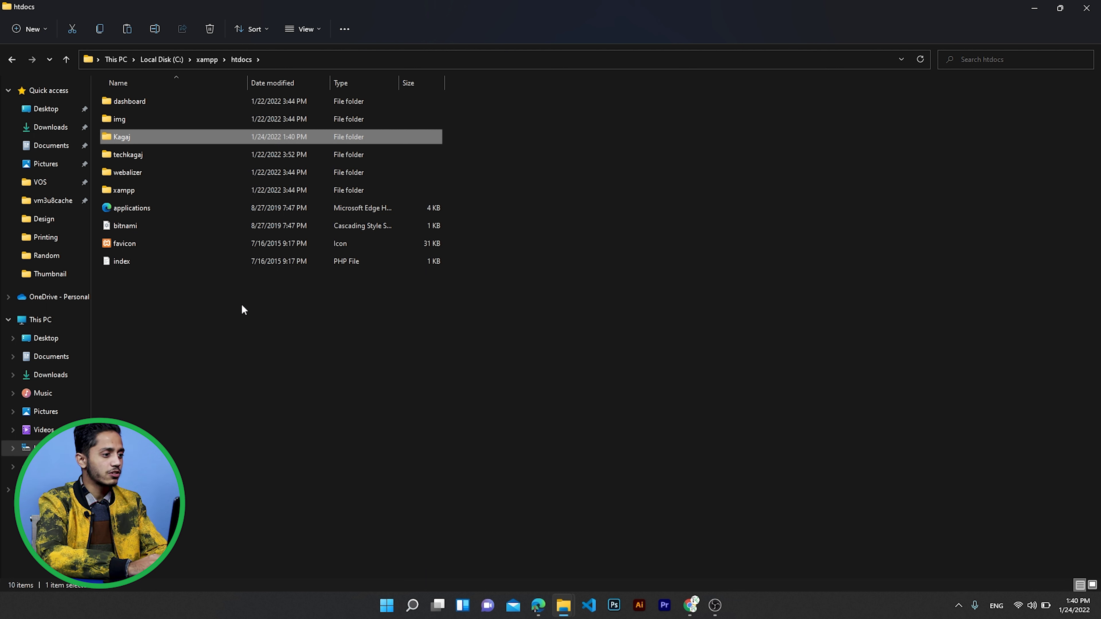
pyautogui.doubleClick(142, 136)
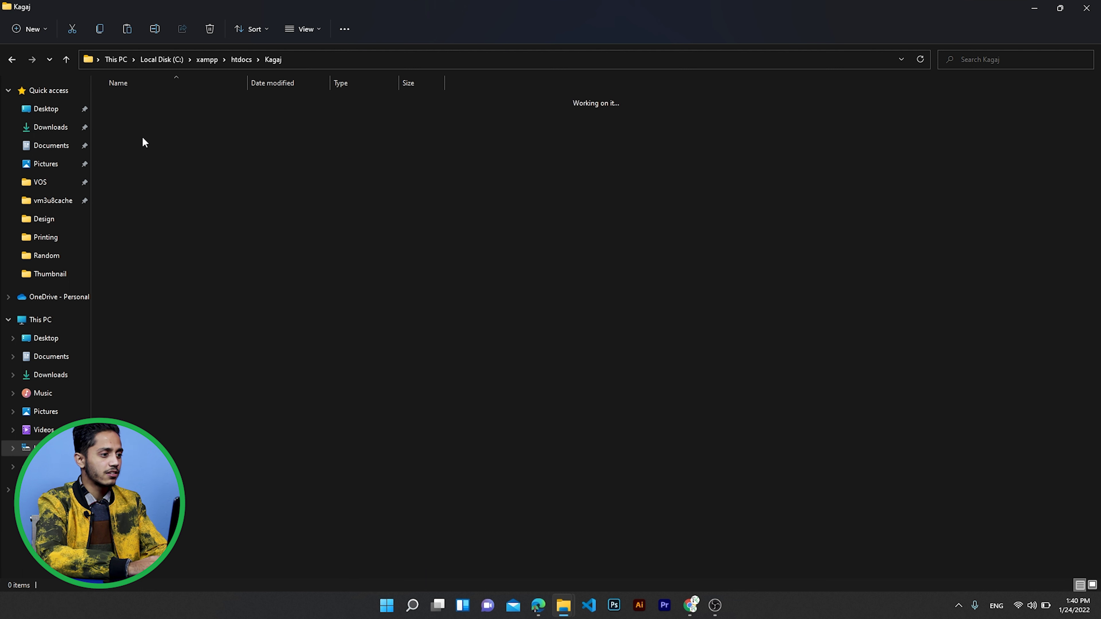
# - Select all 19 files and folders in Downloads > wordpress-5.8.3 > wordpress
pyautogui.click(41, 376)
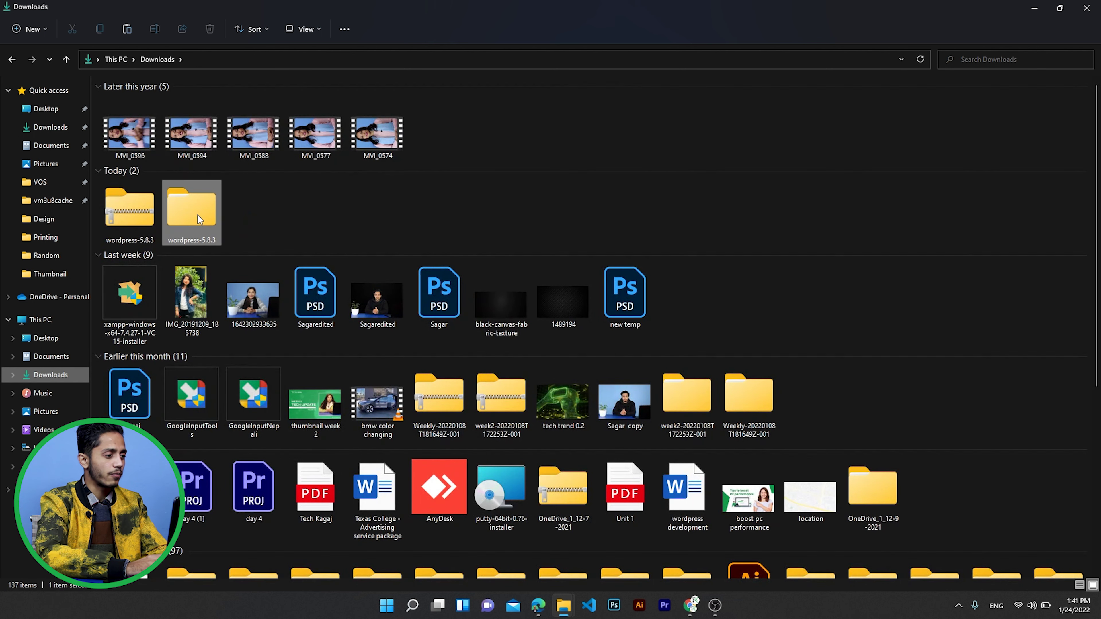
pyautogui.doubleClick(197, 212)
pyautogui.doubleClick(145, 100)
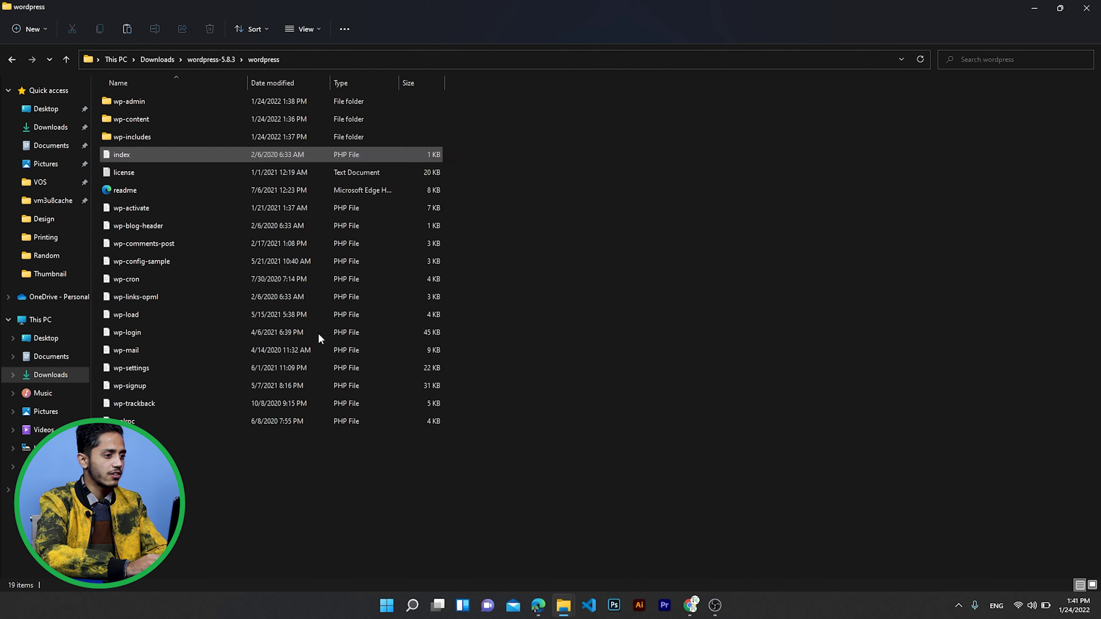
pyautogui.moveTo(419, 467); pyautogui.dragTo(233, 96)
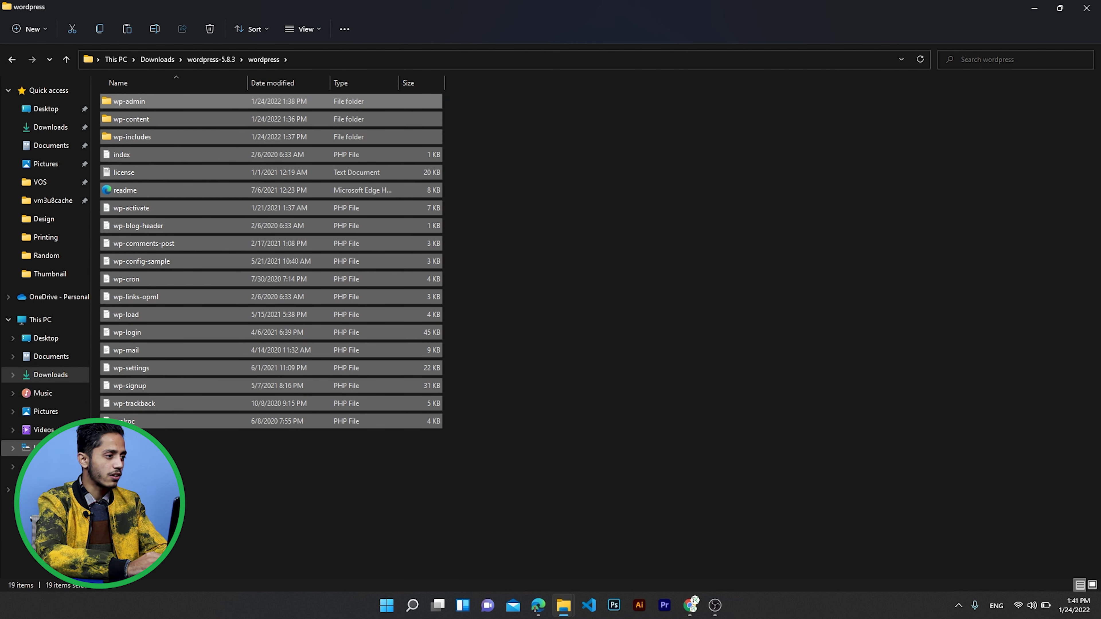
# - Paste the WordPress files (2,938 items) into C:\xampp\htdocs\Kagaj
pyautogui.click(38, 448)
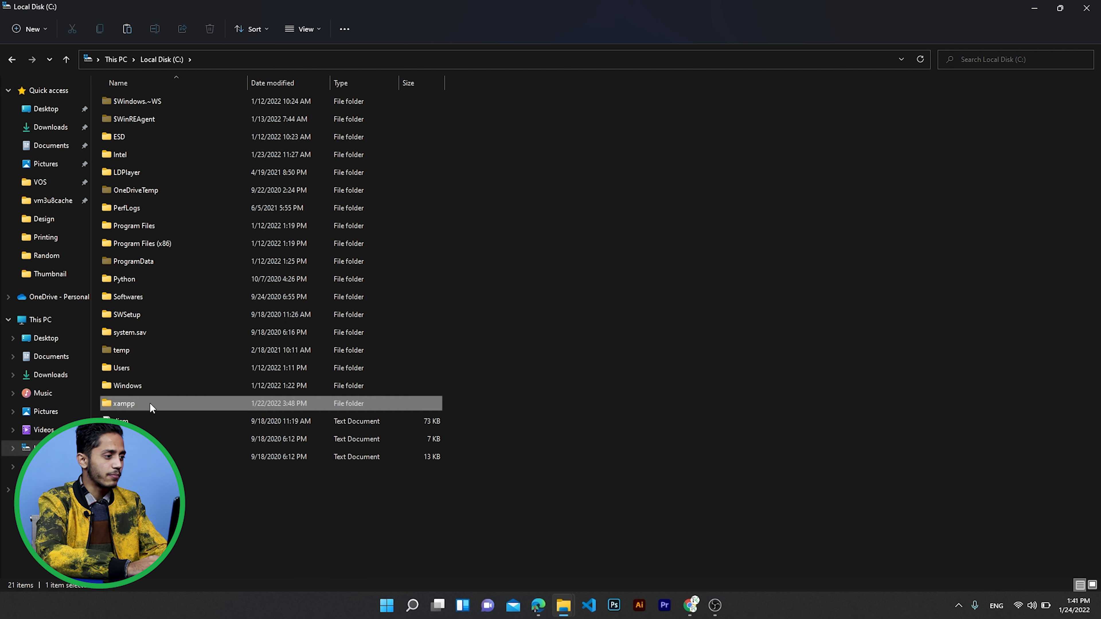
pyautogui.doubleClick(149, 403)
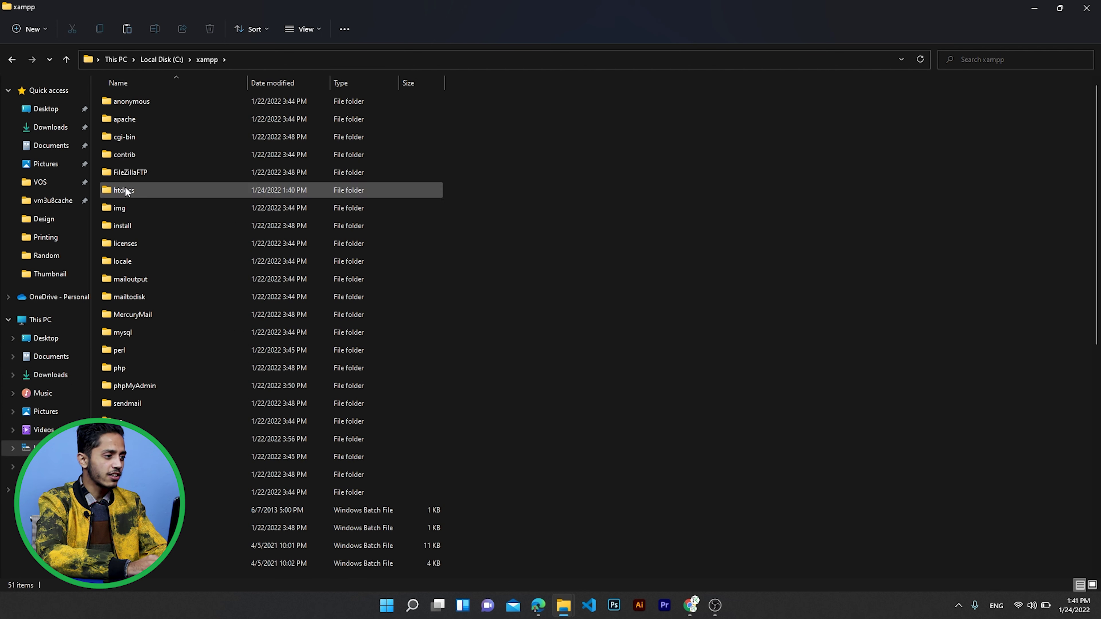
pyautogui.doubleClick(125, 189)
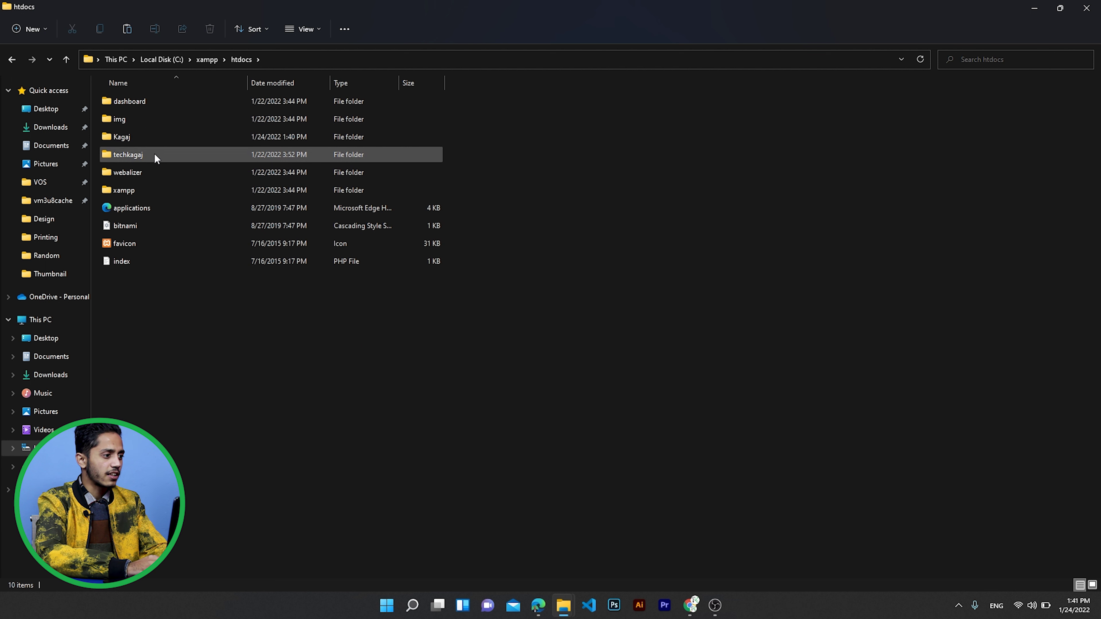
pyautogui.doubleClick(155, 143)
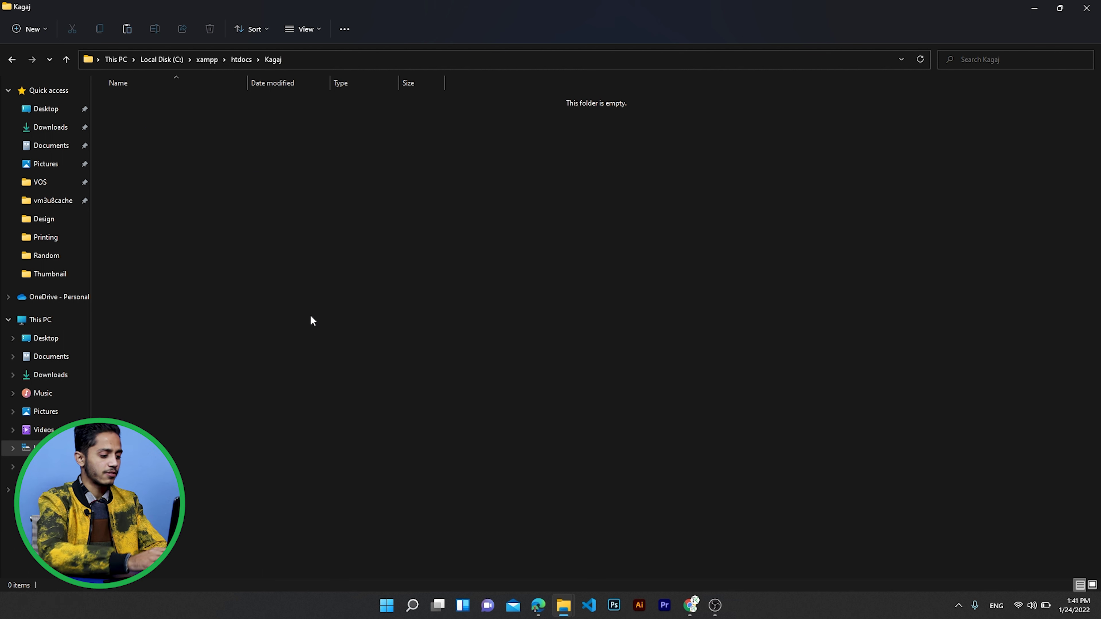
pyautogui.hotkey('ctrl', 'v')
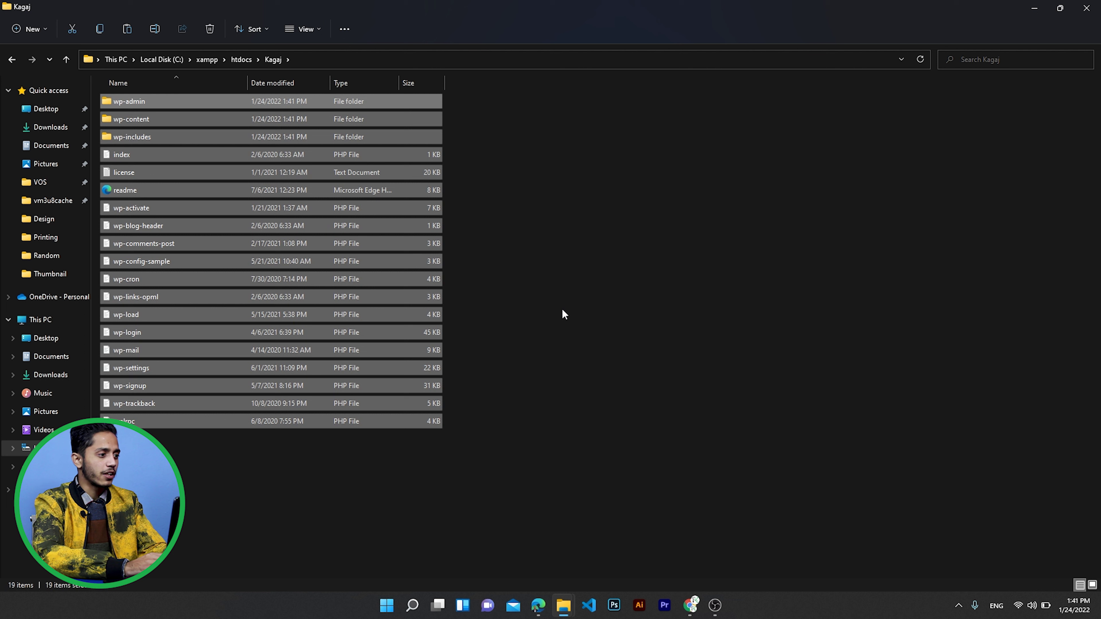
pyautogui.click(540, 412)
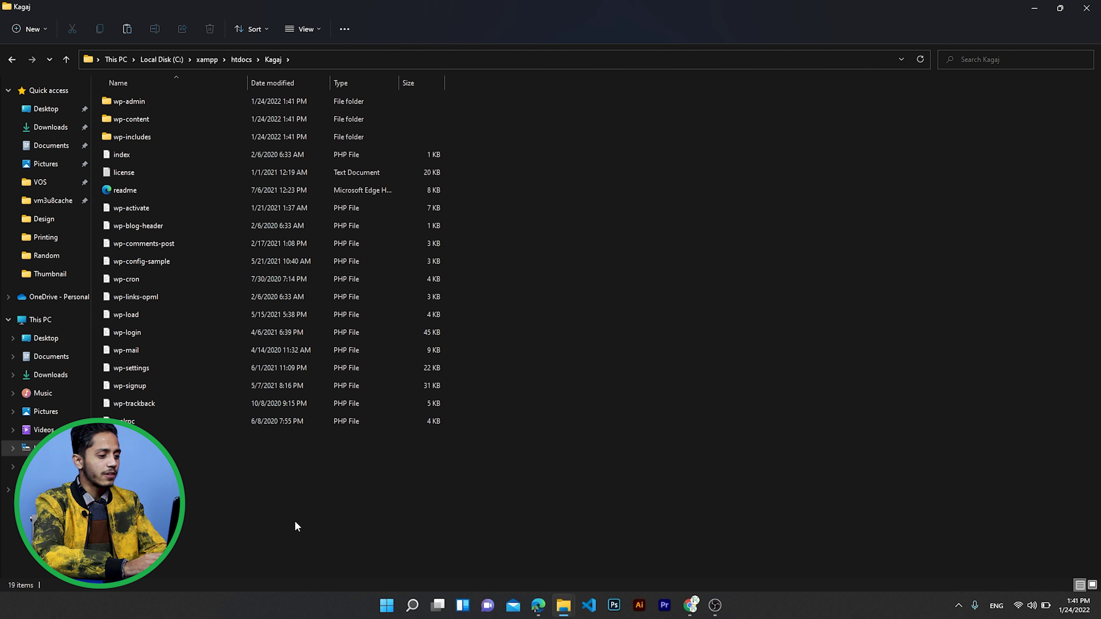
# - Launch XAMPP Control Panel from a Windows search for xampp
pyautogui.click(410, 606)
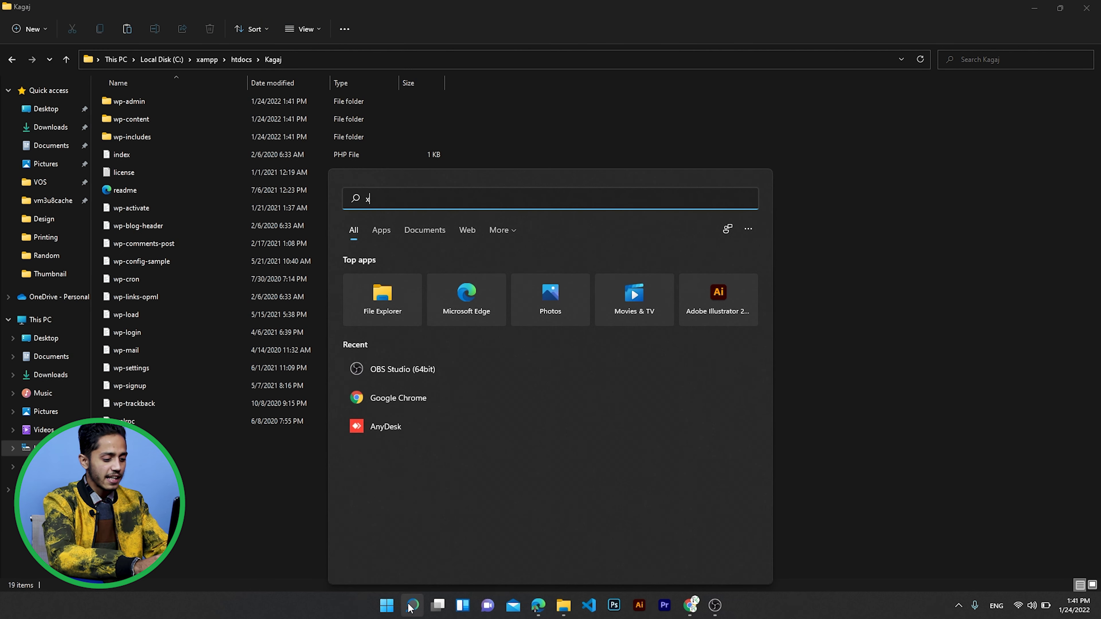
pyautogui.write('xampp')
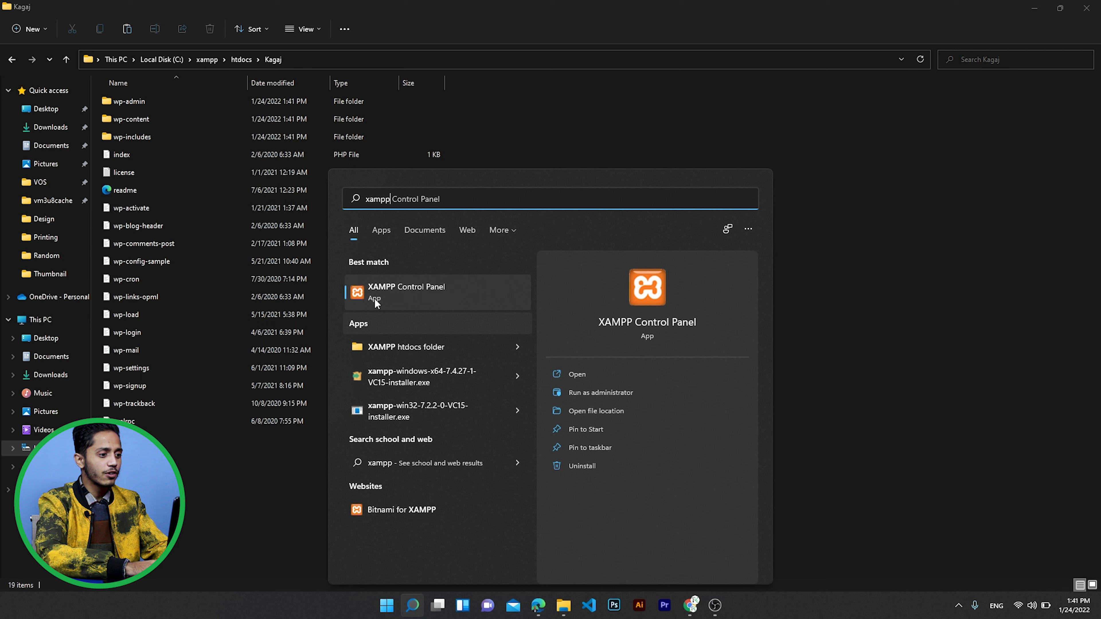
pyautogui.click(407, 291)
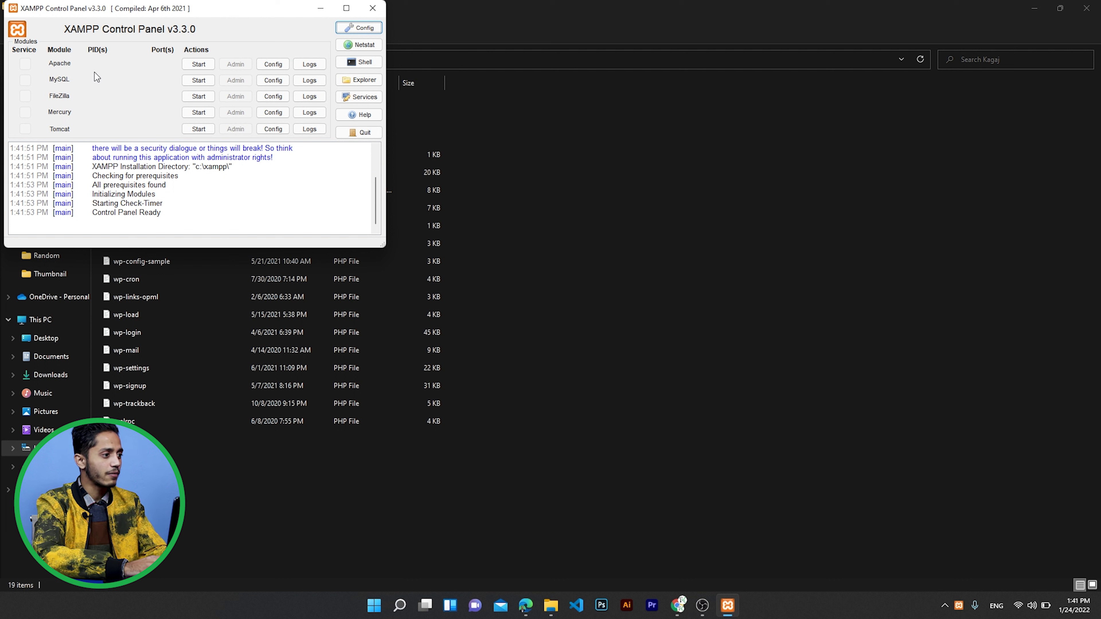
# - Start Apache and MySQL, restarting MySQL after it stops, then minimize the panel
pyautogui.click(198, 64)
pyautogui.click(204, 83)
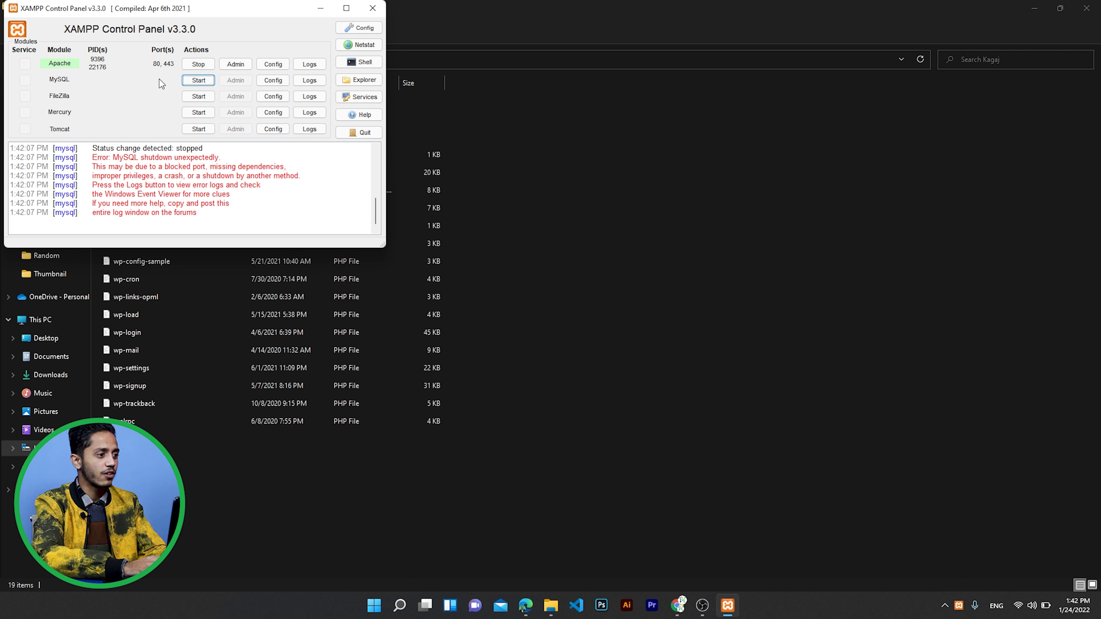
pyautogui.click(203, 82)
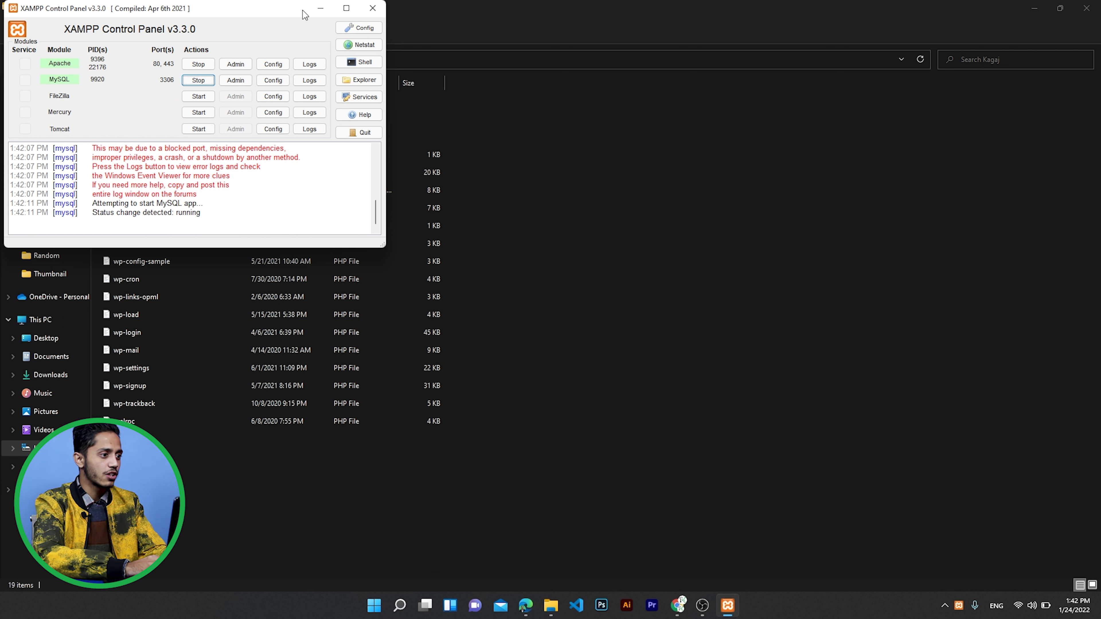
pyautogui.click(321, 8)
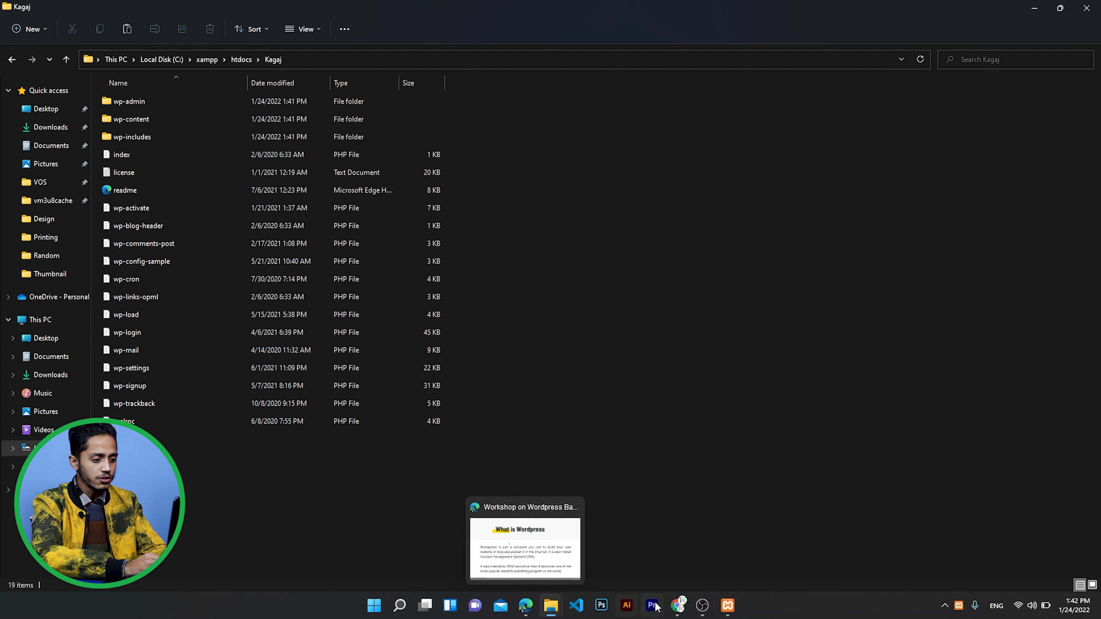
# - Load localhost in a new Chrome tab, then go to phpMyAdmin from the XAMPP dashboard
pyautogui.click(674, 606)
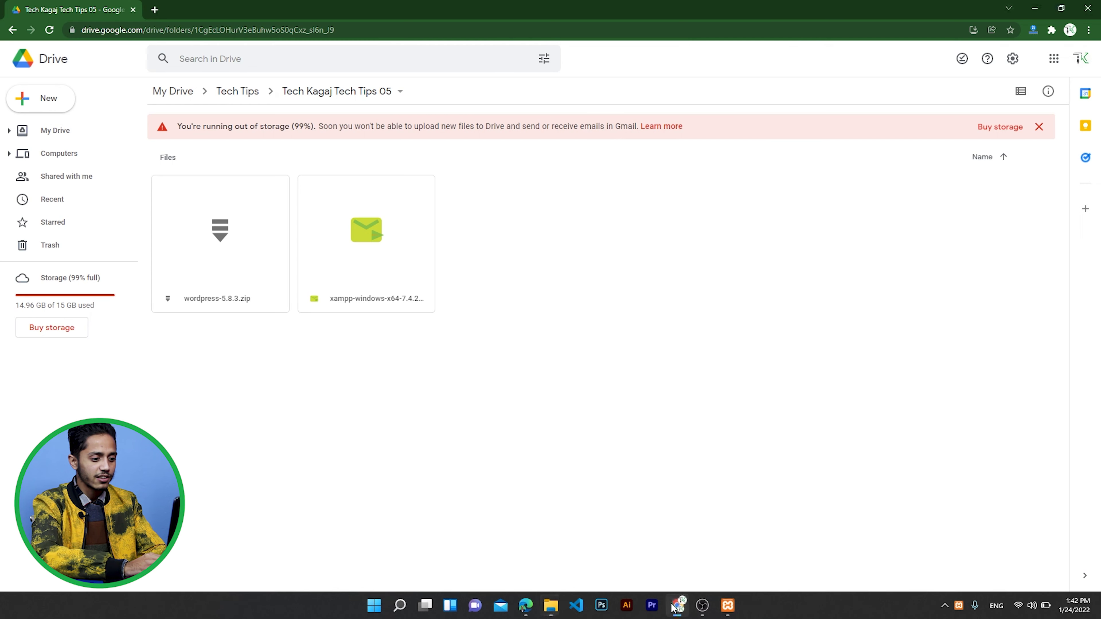
pyautogui.click(155, 10)
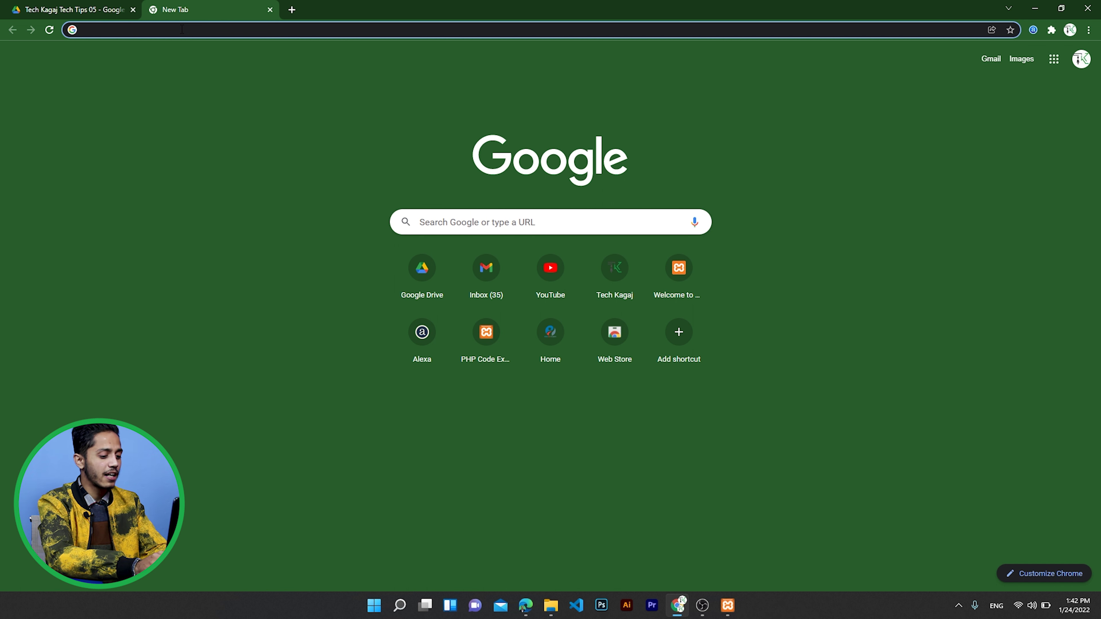
pyautogui.write('localhost')
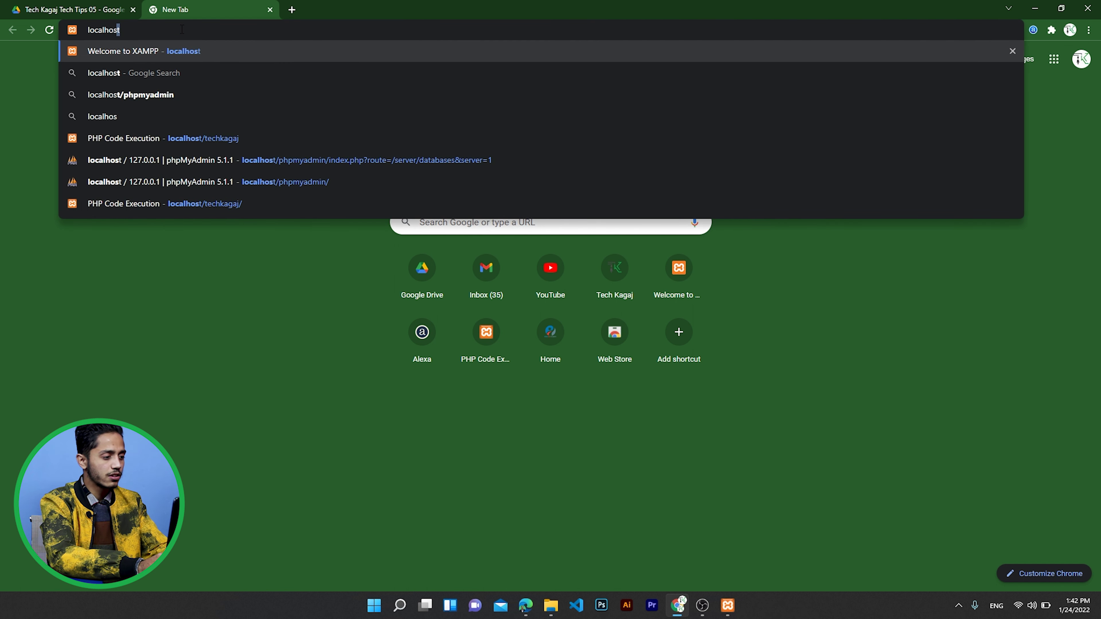
pyautogui.write('/phpo')
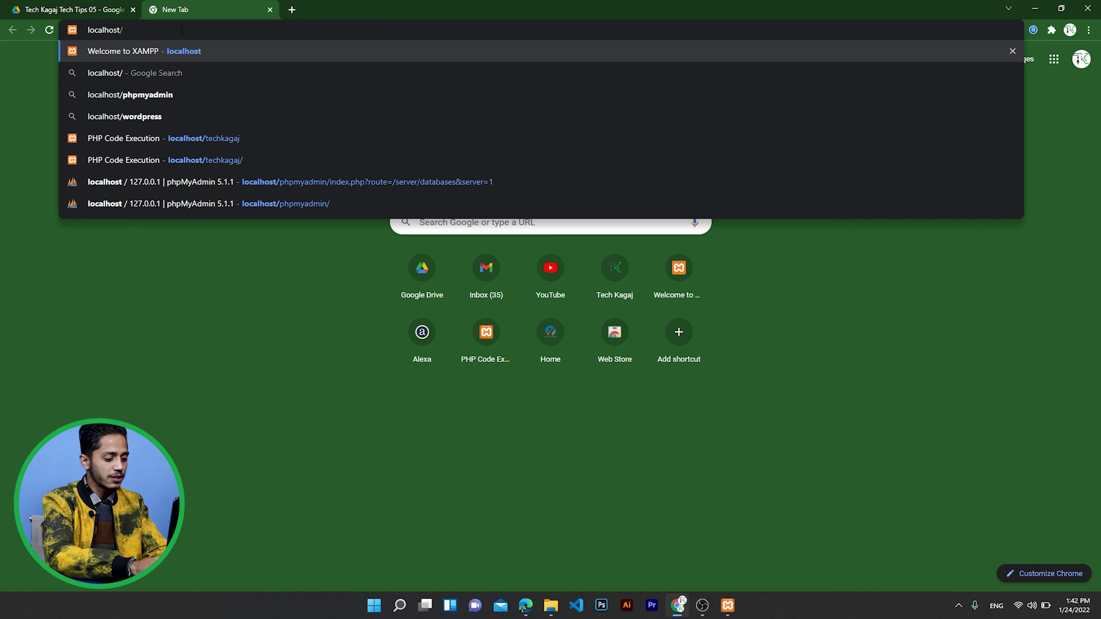
pyautogui.press('BackSpace')
pyautogui.press('BackSpace')
pyautogui.press('BackSpace')
pyautogui.press('BackSpace')
pyautogui.press('BackSpace')
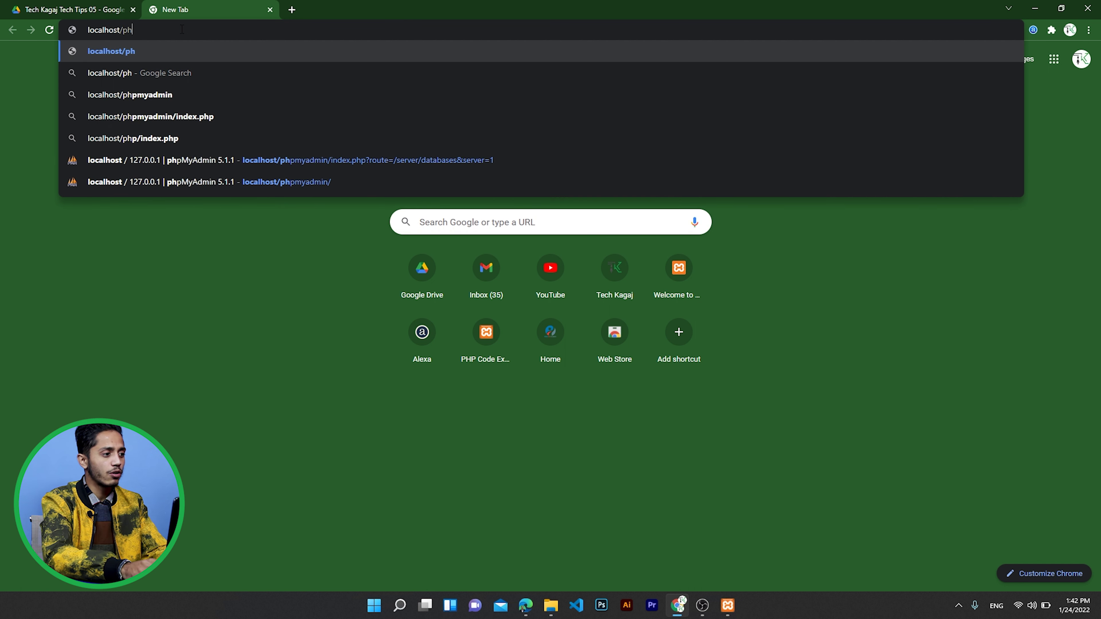
pyautogui.press('Return')
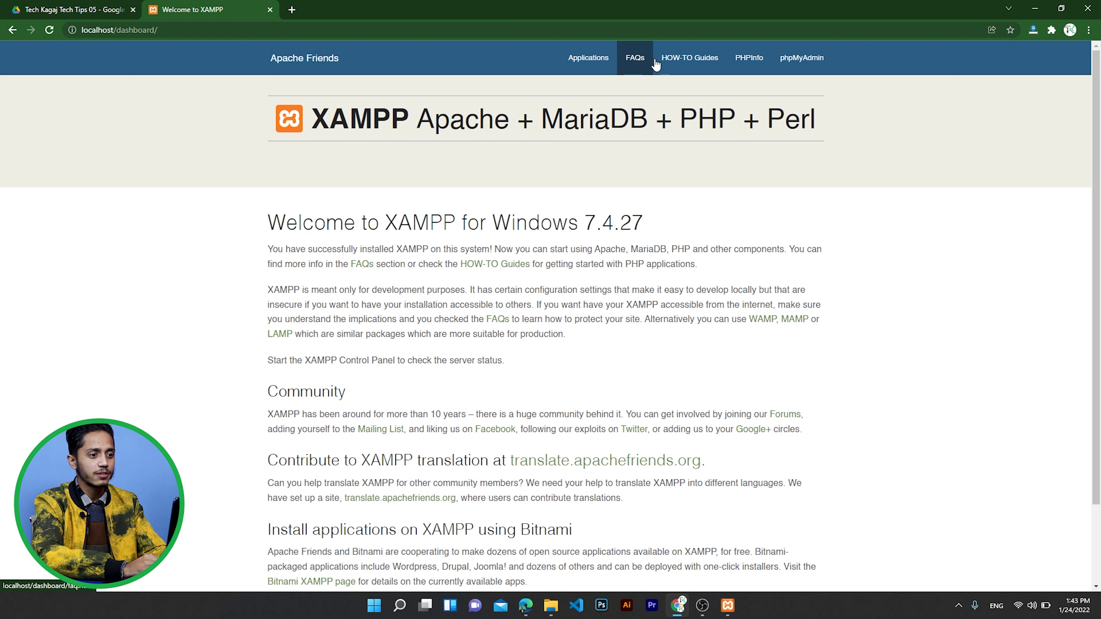
pyautogui.click(790, 61)
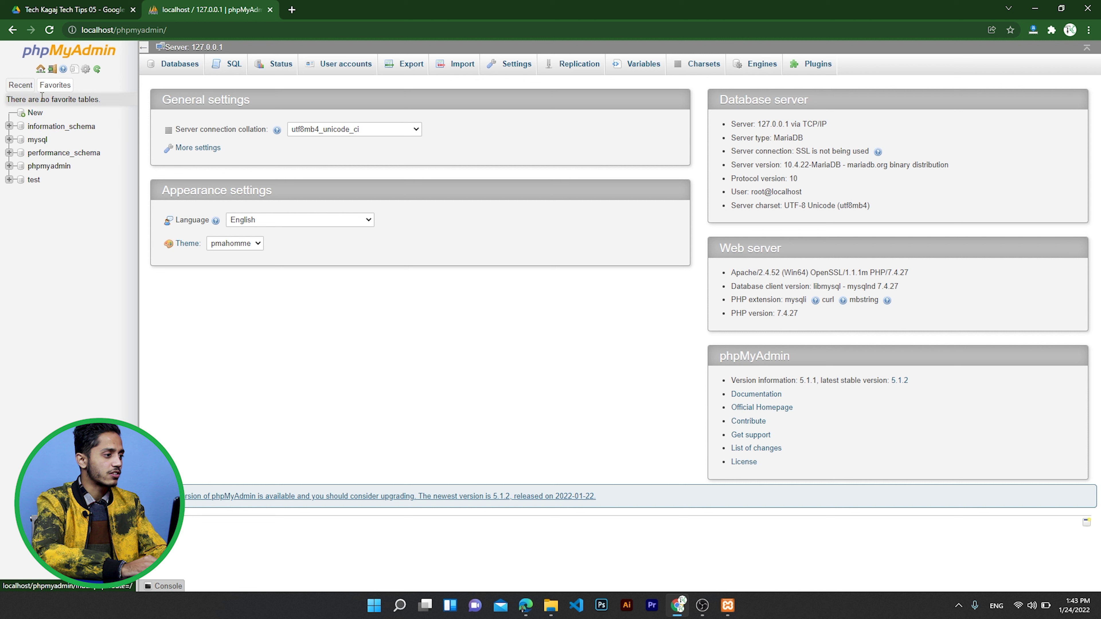
# - Create a database named techkagaj using New in phpMyAdmin's left panel
pyautogui.click(35, 113)
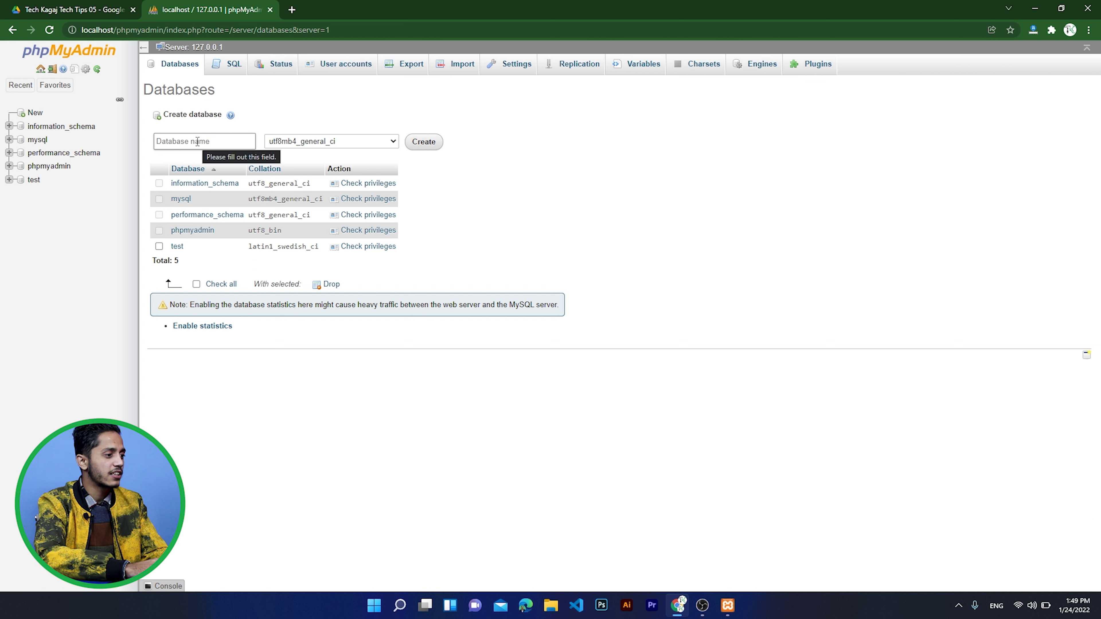
pyautogui.click(216, 142)
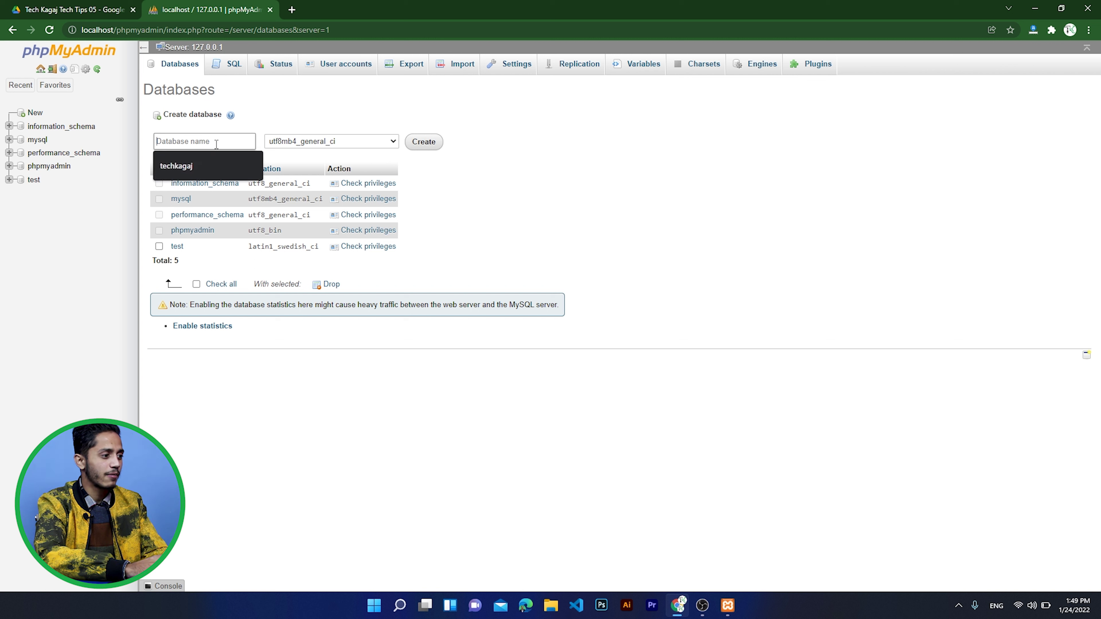
pyautogui.write('techkagaj')
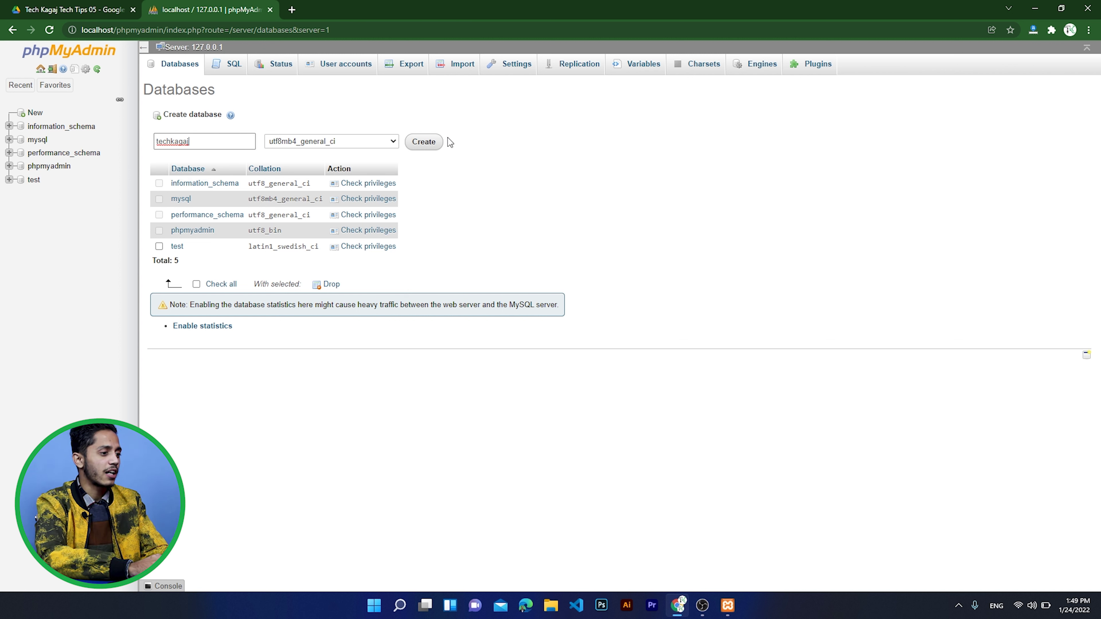
pyautogui.click(432, 143)
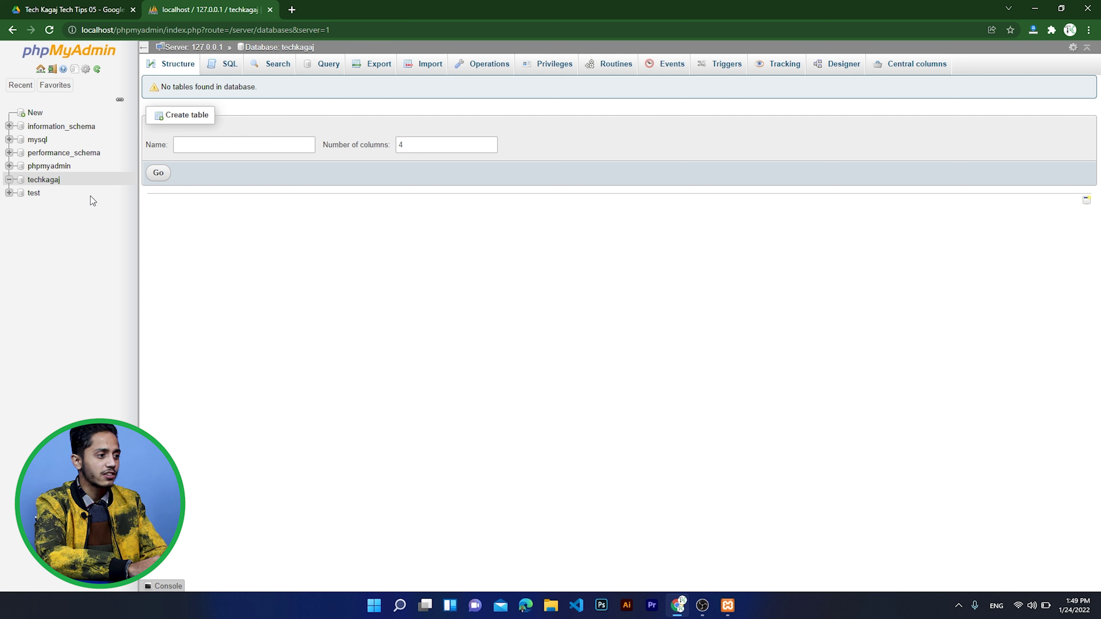
# - Load localhost/kagaj/wp-admin in a new tab to reach the WordPress setup-config page
pyautogui.click(292, 9)
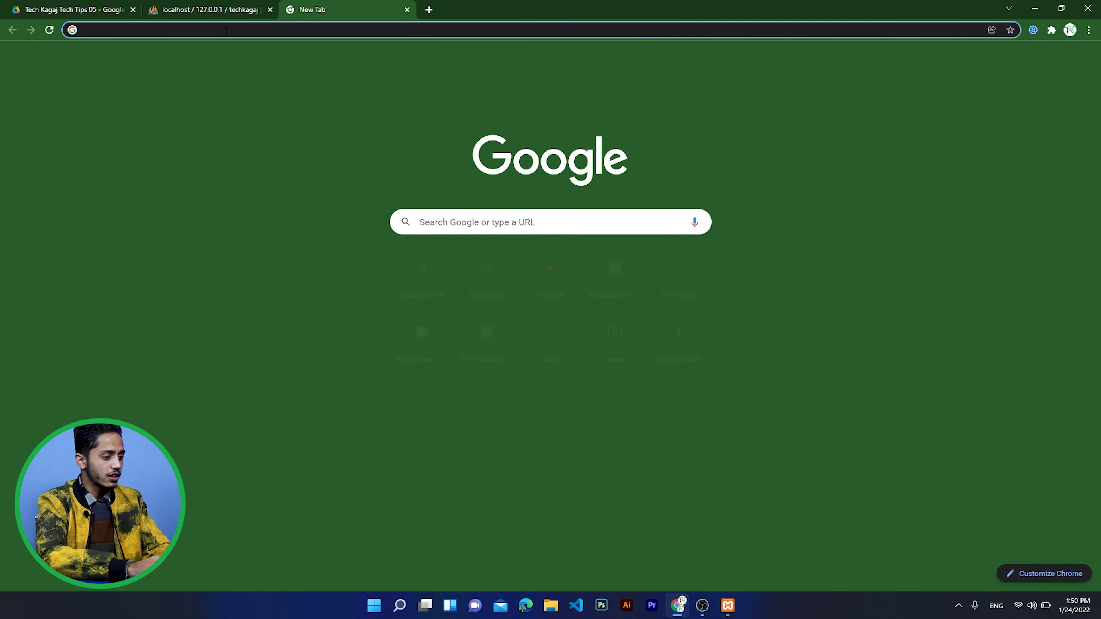
pyautogui.write('localhost/')
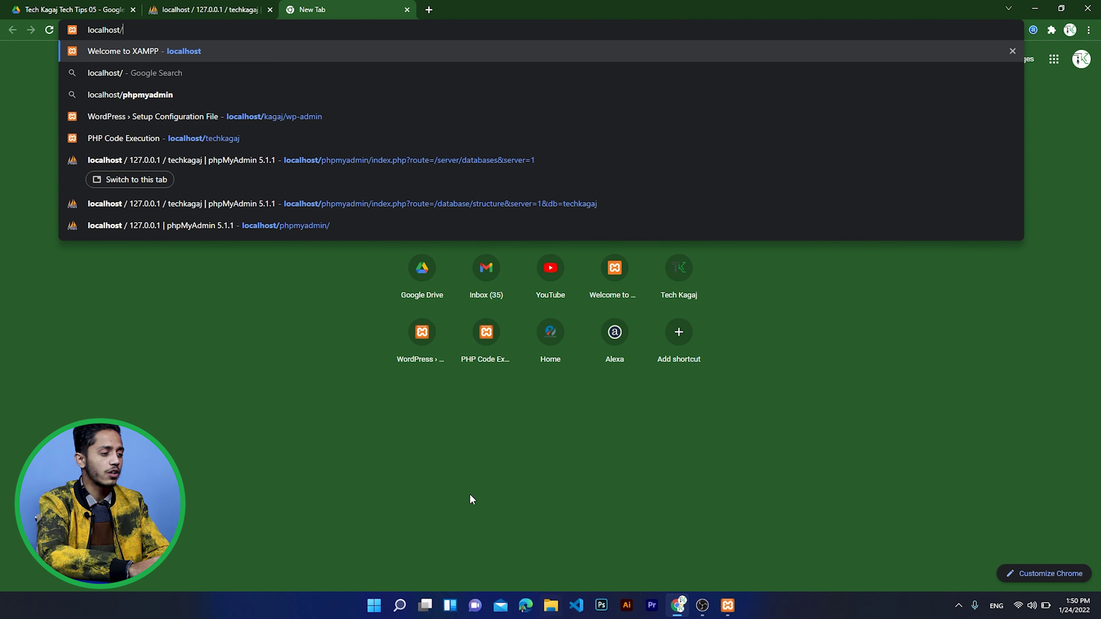
pyautogui.write('ka')
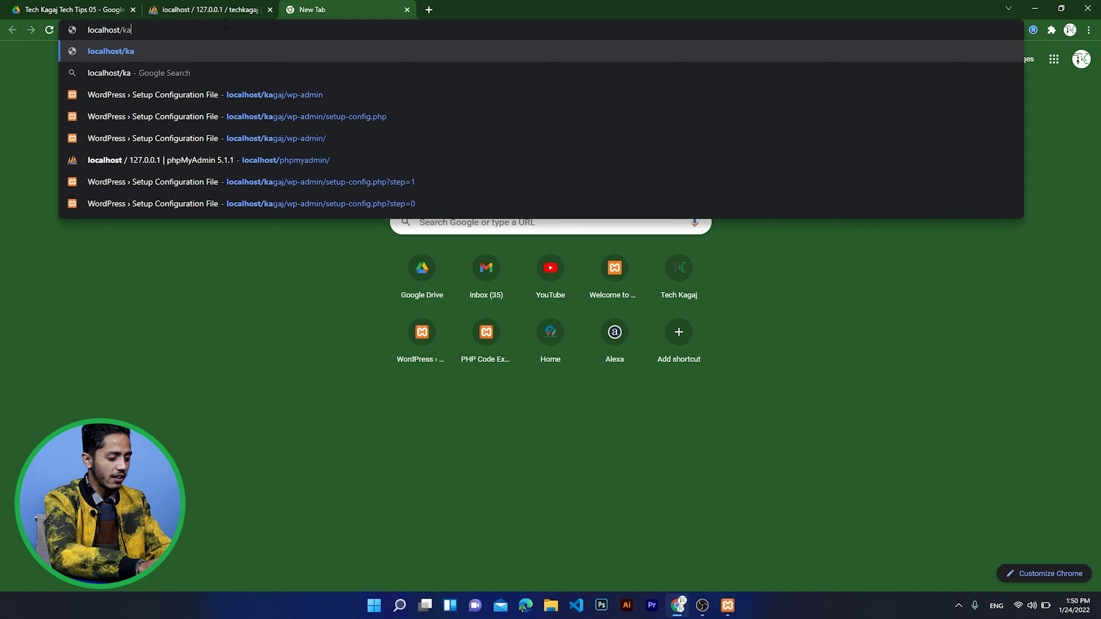
pyautogui.write('gaj/')
pyautogui.write('wp-adk')
pyautogui.press('BackSpace')
pyautogui.press('BackSpace')
pyautogui.press('BackSpace')
pyautogui.press('BackSpace')
pyautogui.write('-admin')
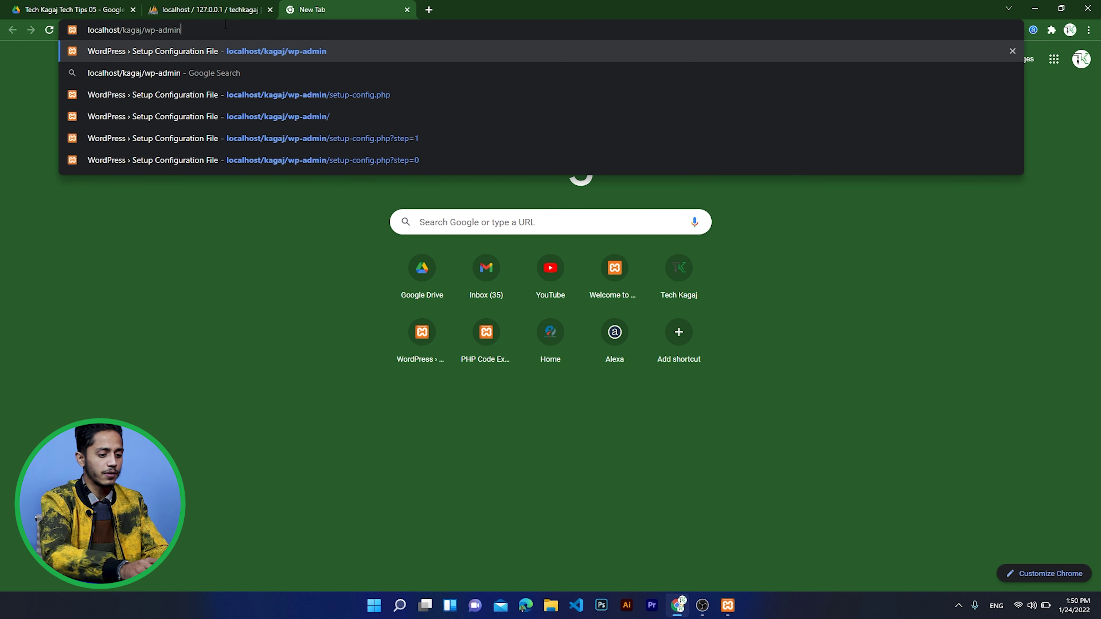
pyautogui.press('Return')
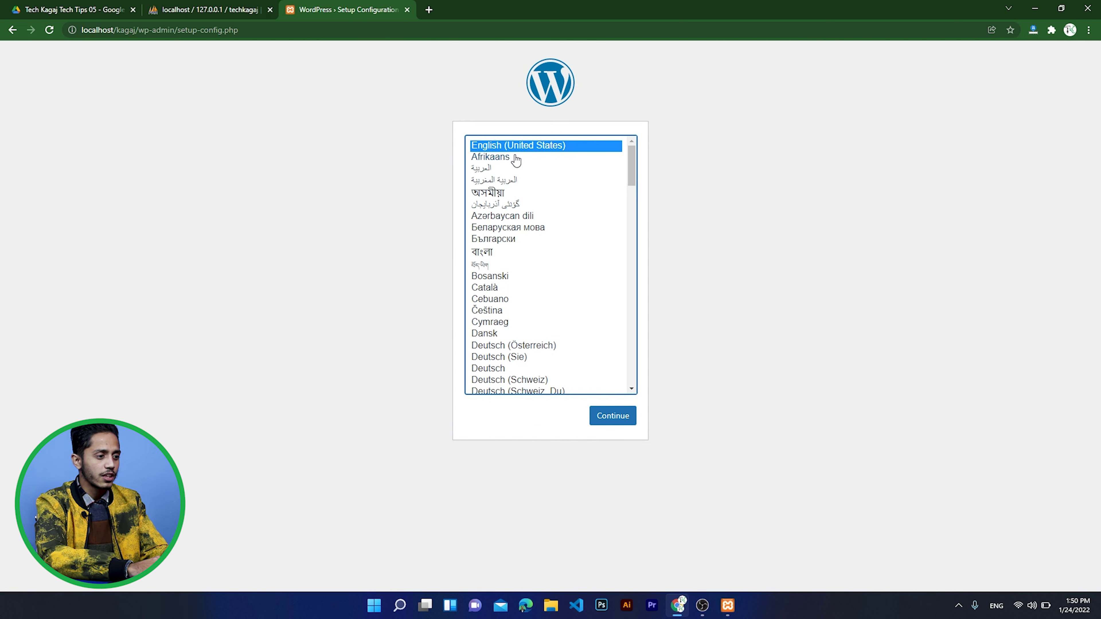
# - Continue the WordPress setup with English (United States) as the language
pyautogui.scroll(-3, 491, 301)
pyautogui.scroll(3, 491, 300)
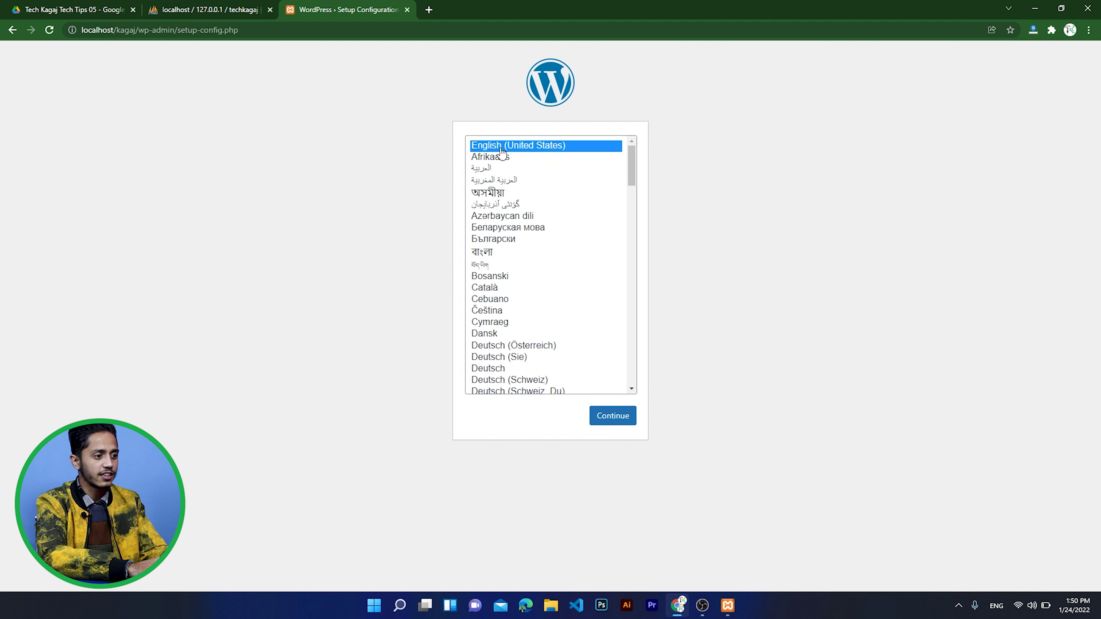
pyautogui.click(610, 428)
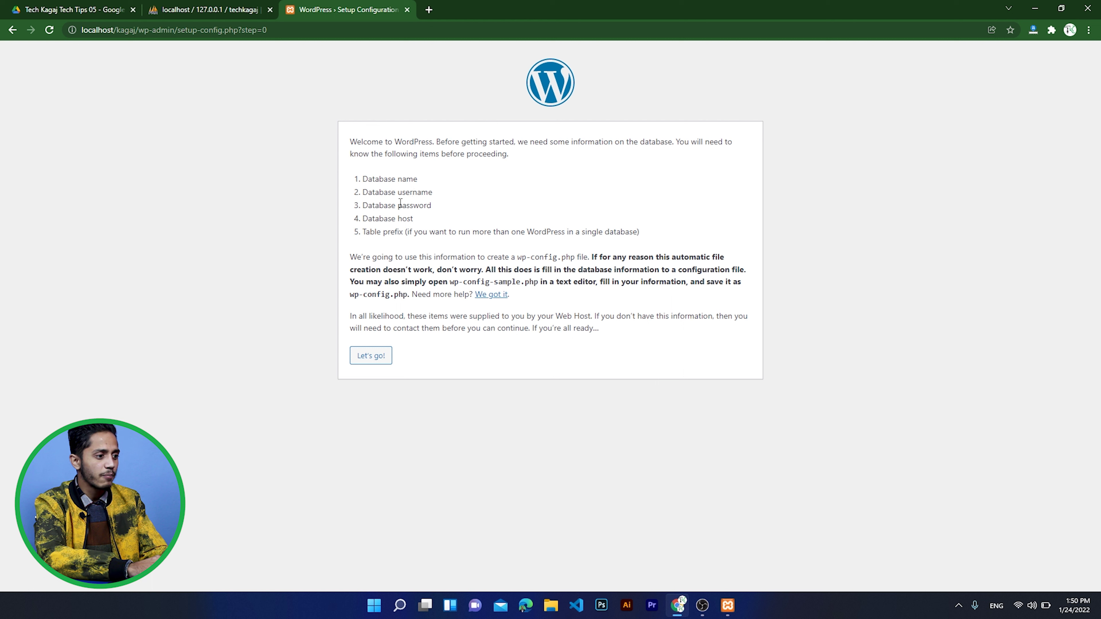
# - Submit database name techkagaj, username root, an empty password and host localhost
pyautogui.click(374, 356)
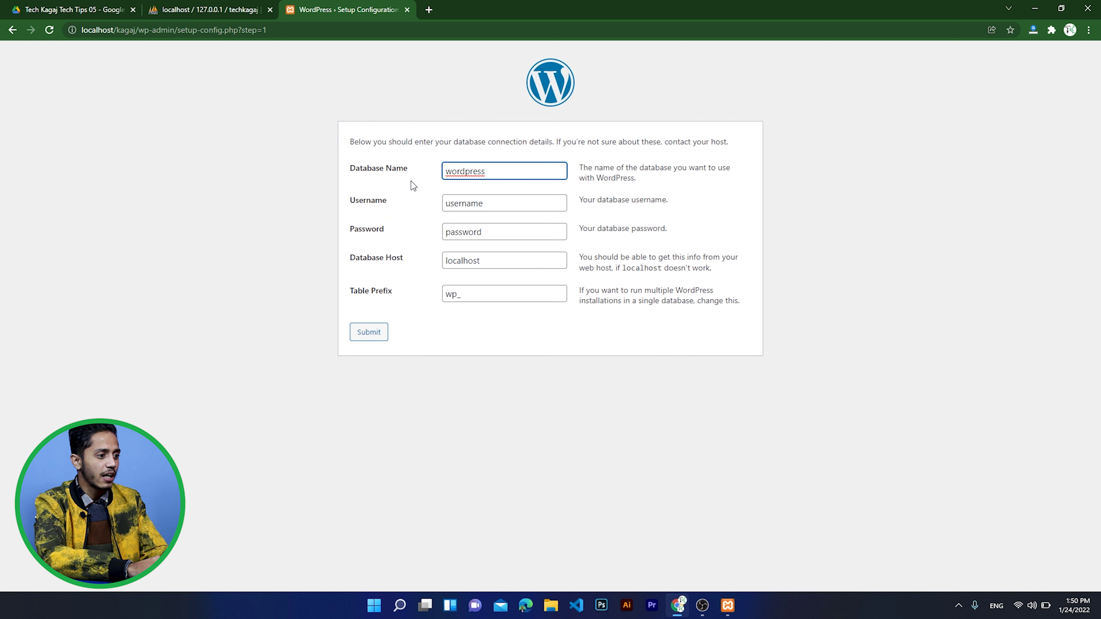
pyautogui.doubleClick(488, 172)
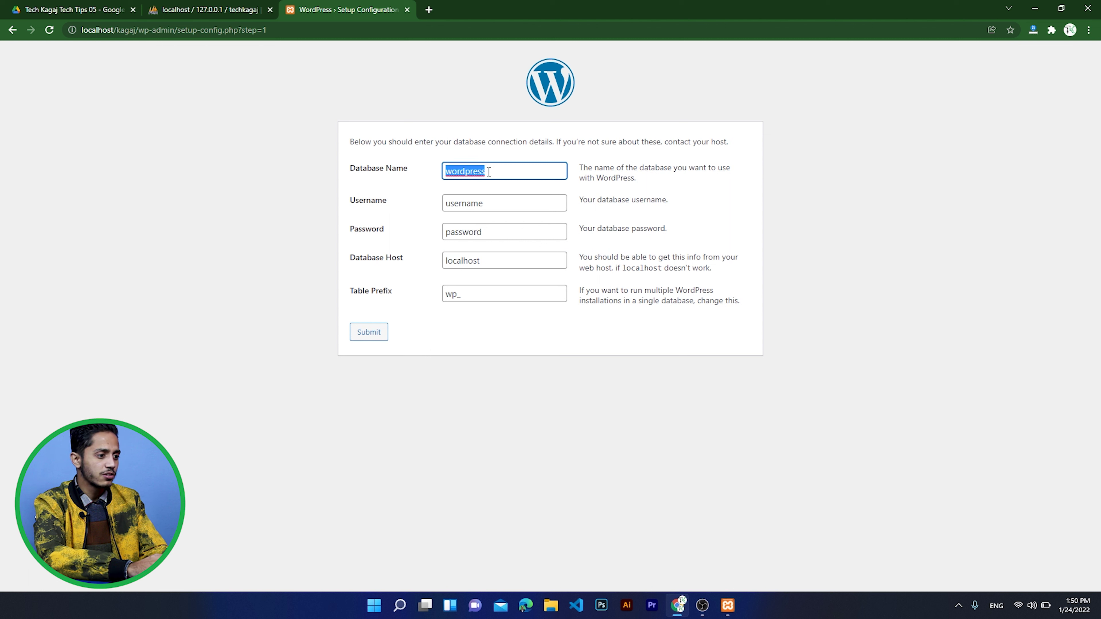
pyautogui.write('techkagaj')
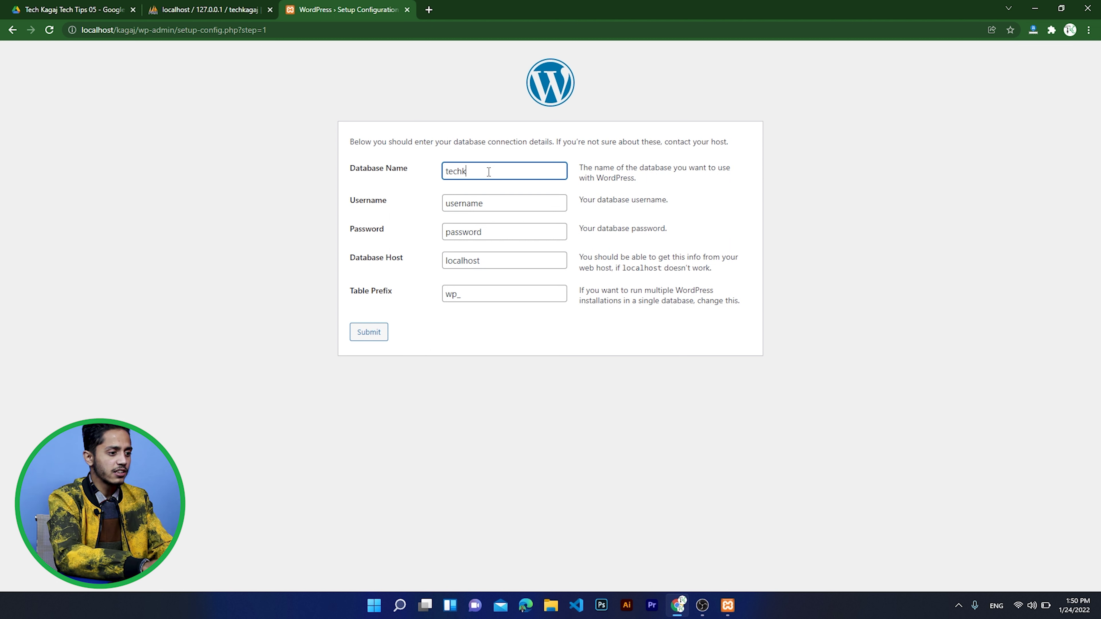
pyautogui.doubleClick(499, 202)
pyautogui.write('root')
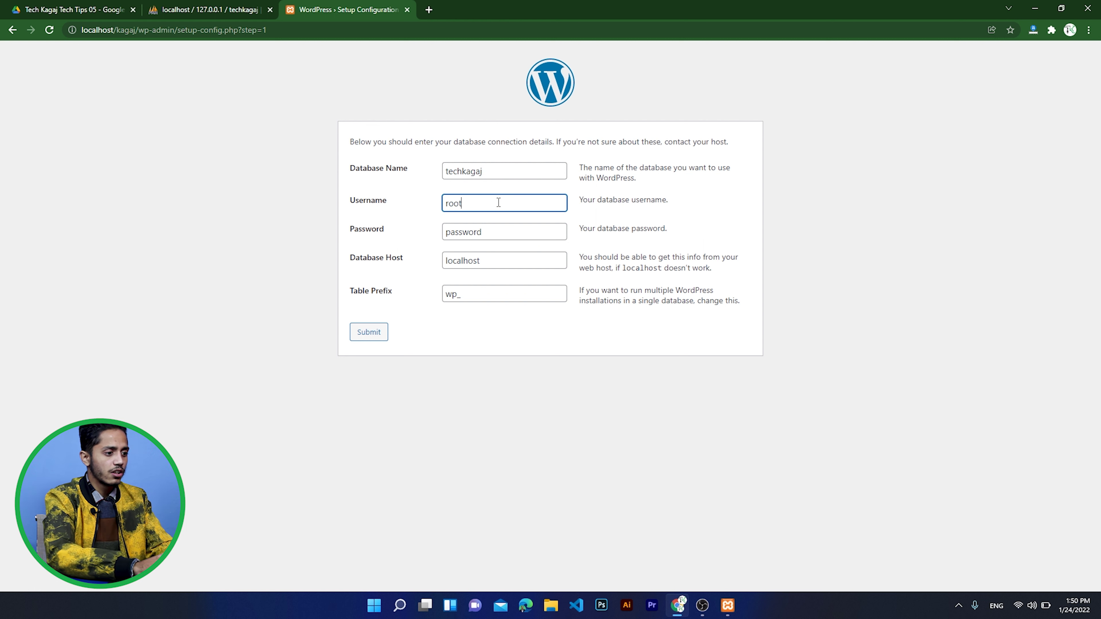
pyautogui.doubleClick(502, 237)
pyautogui.press('BackSpace')
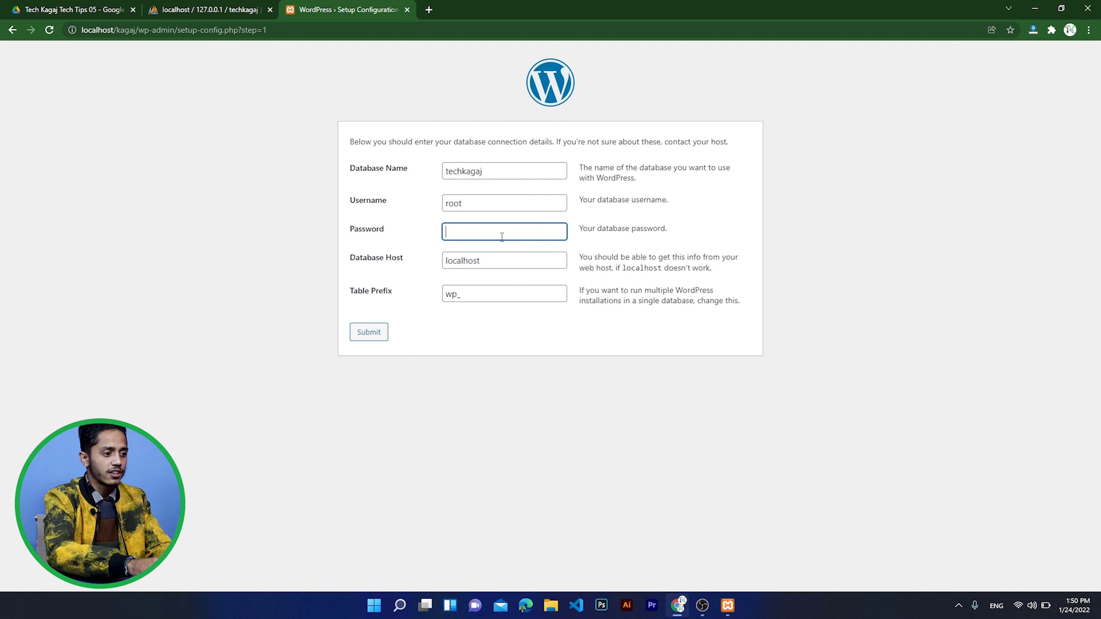
pyautogui.click(402, 229)
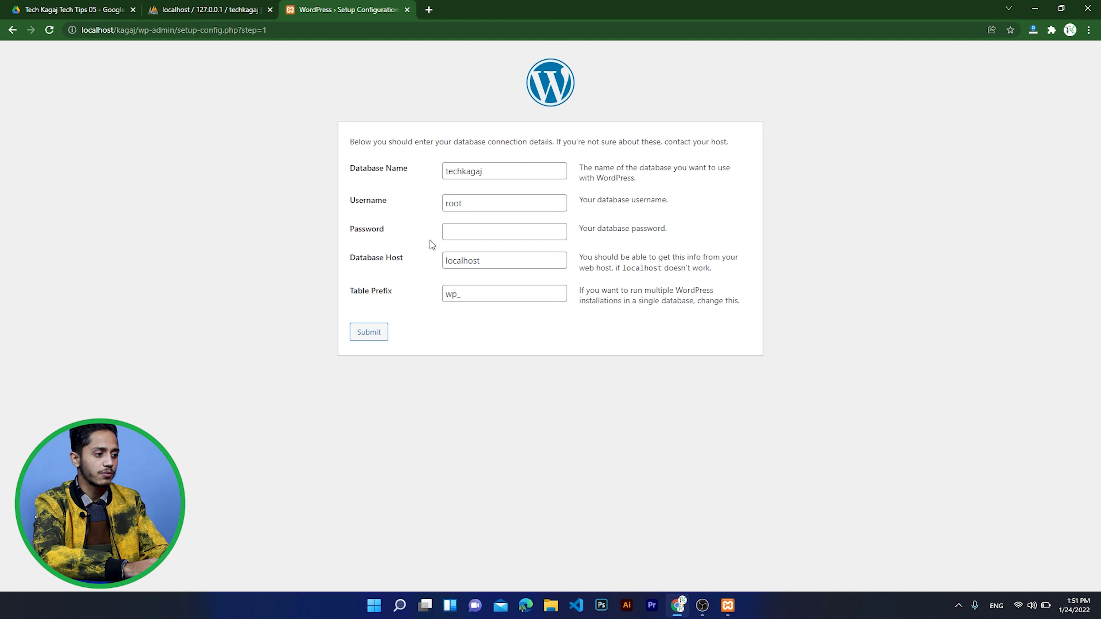
pyautogui.doubleClick(495, 259)
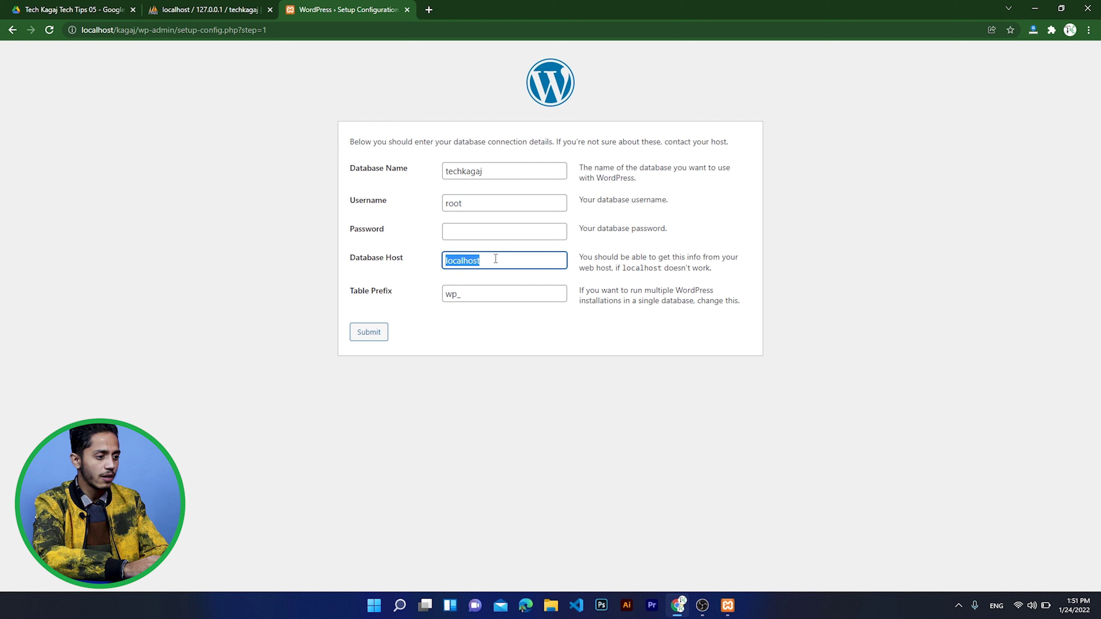
pyautogui.click(372, 246)
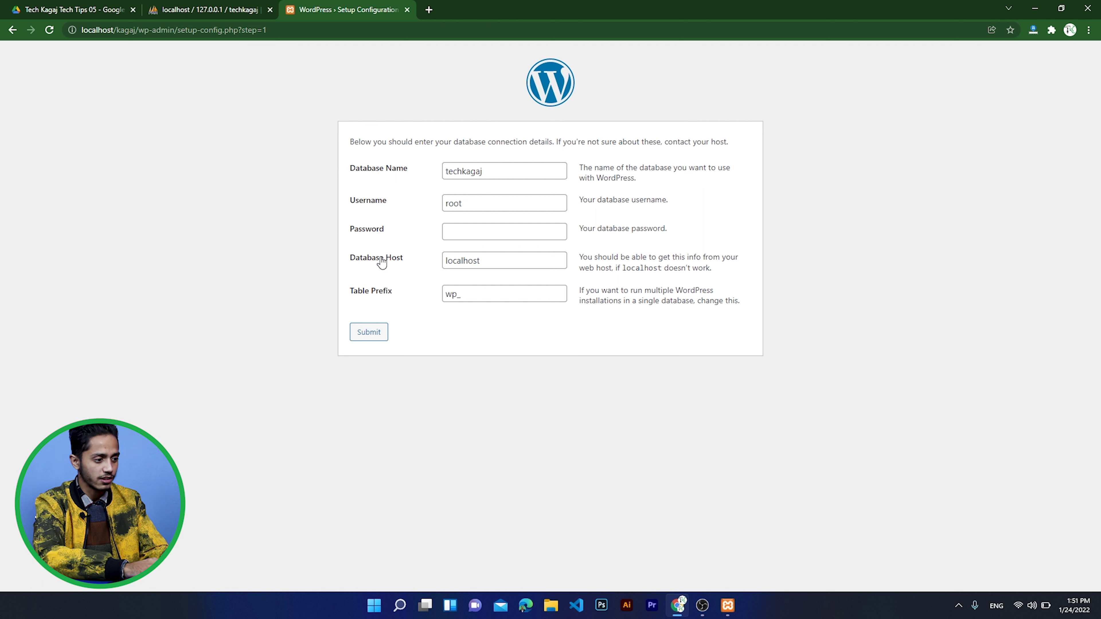
pyautogui.click(381, 339)
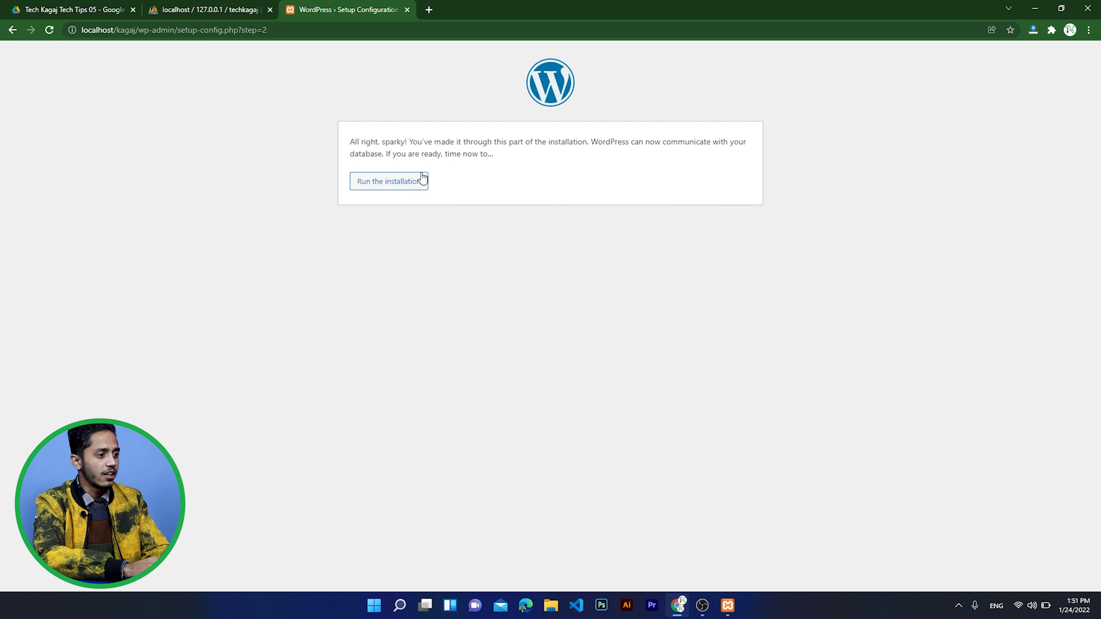
# - Start the WordPress installation and enter 'Tech Kagaj' as the site title
pyautogui.click(369, 182)
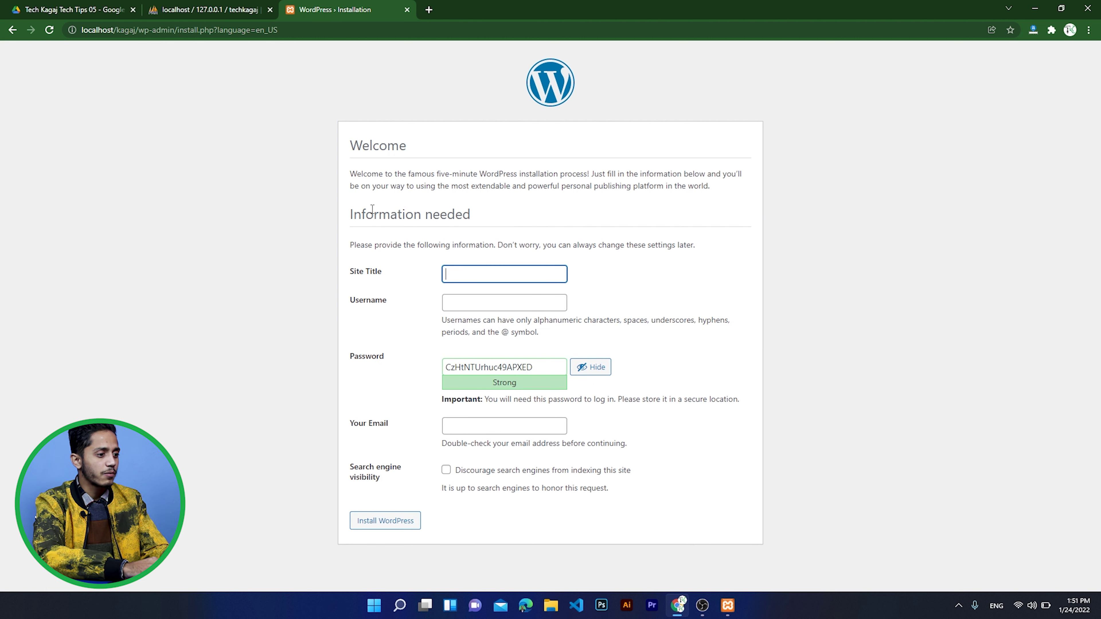
pyautogui.click(493, 213)
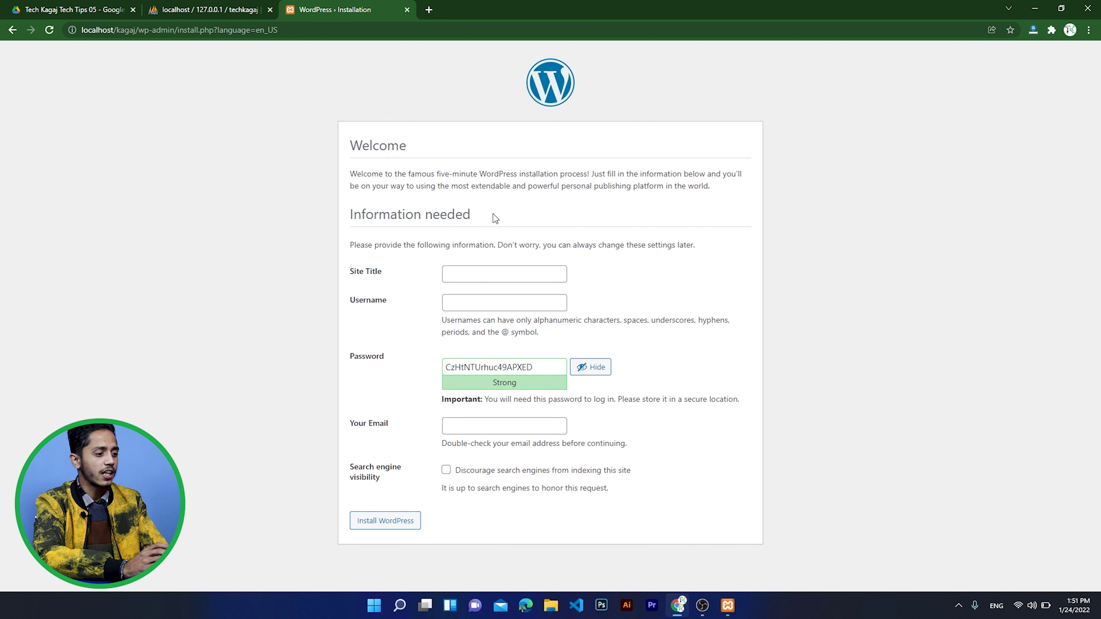
pyautogui.click(496, 273)
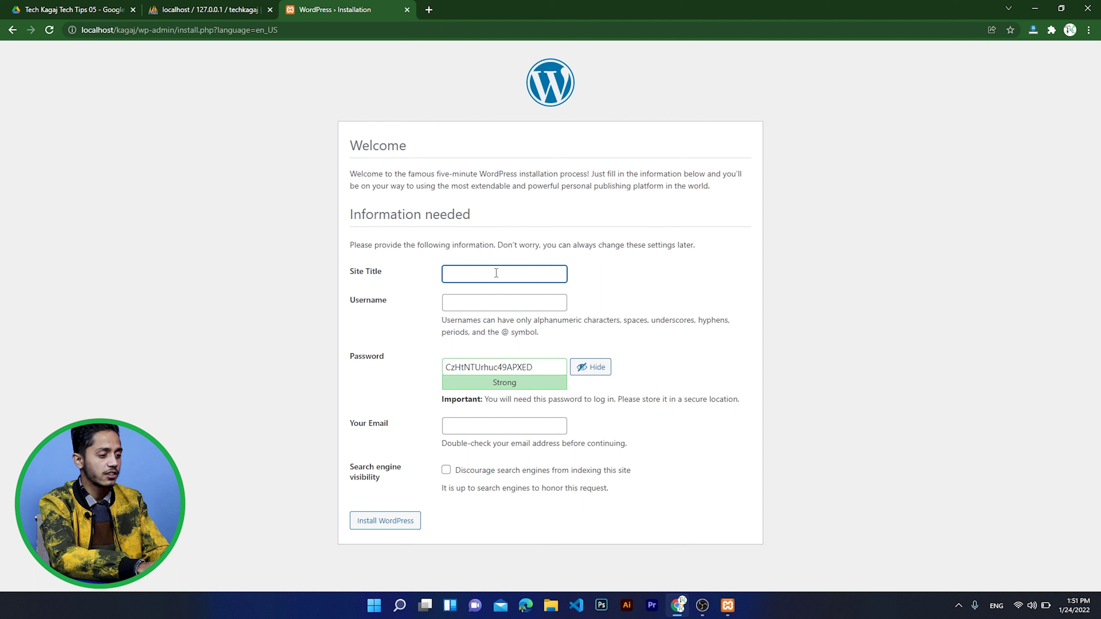
pyautogui.write('Tec')
pyautogui.press('BackSpace')
pyautogui.write('ch ')
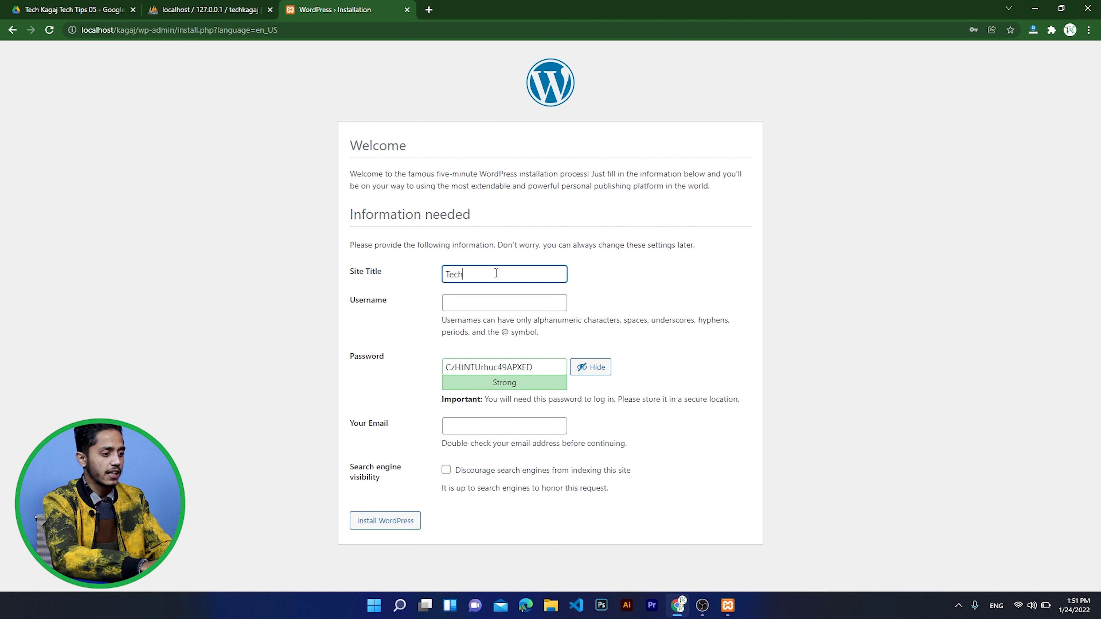
pyautogui.write('Kagaj')
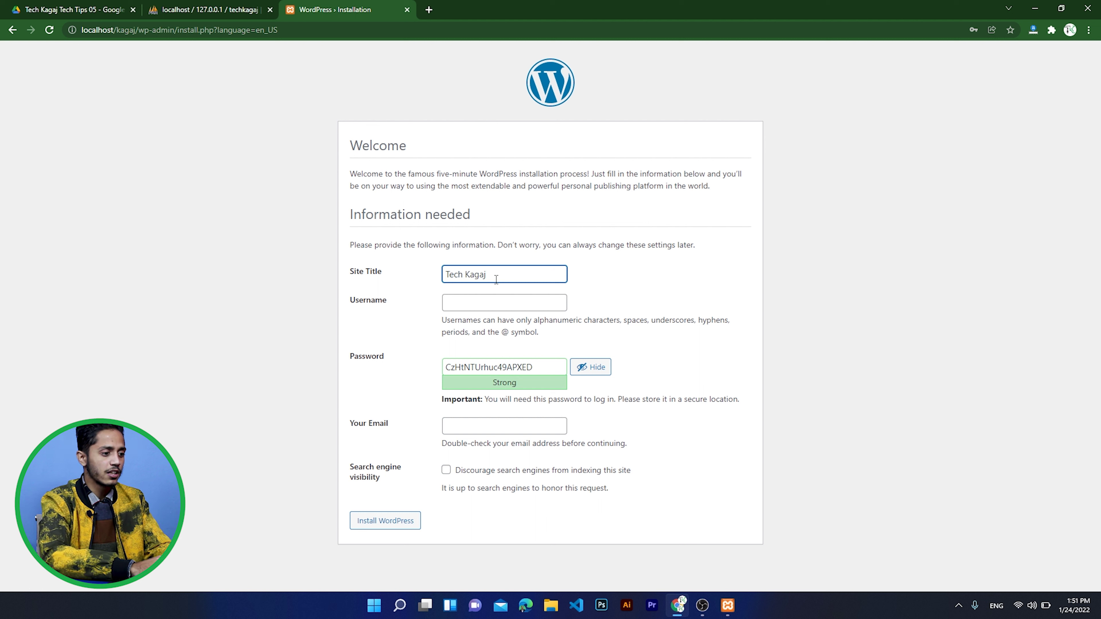
# - Set the username to 'admin', replace the generated password with your own weak password, and confirm its use
pyautogui.click(499, 301)
pyautogui.write('admin')
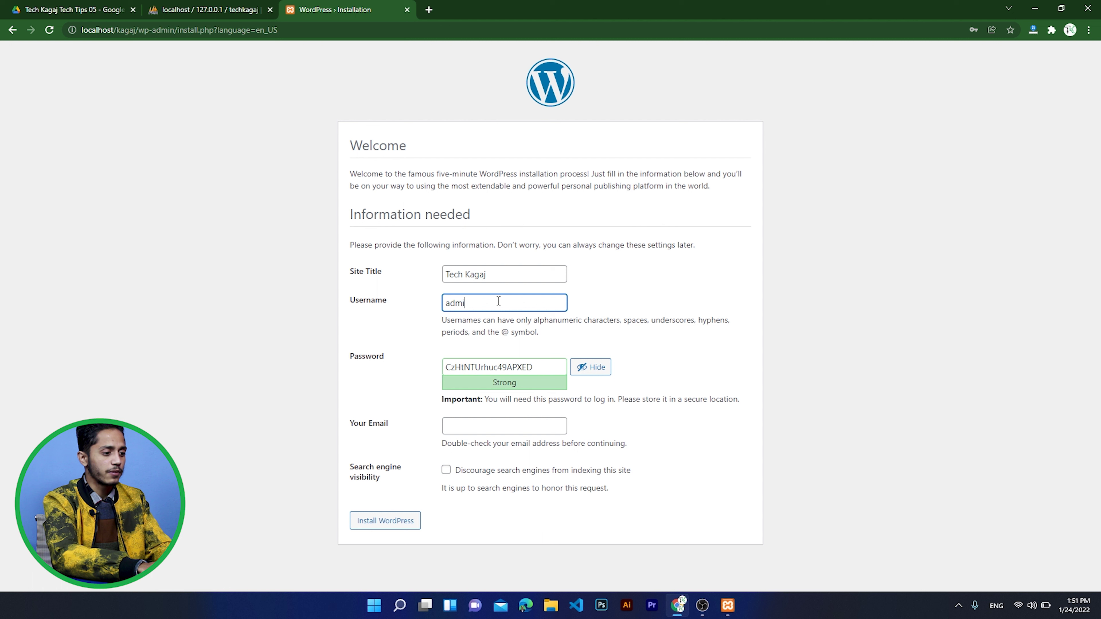
pyautogui.click(539, 368)
pyautogui.hotkey('ctrl', 'a')
pyautogui.write('admin')
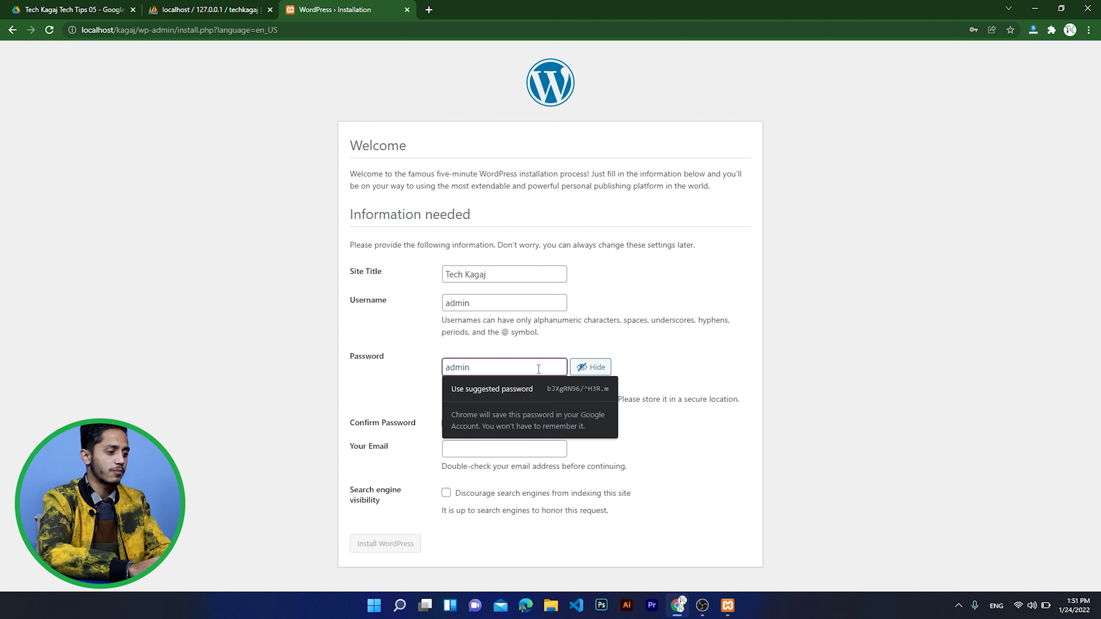
pyautogui.click(406, 382)
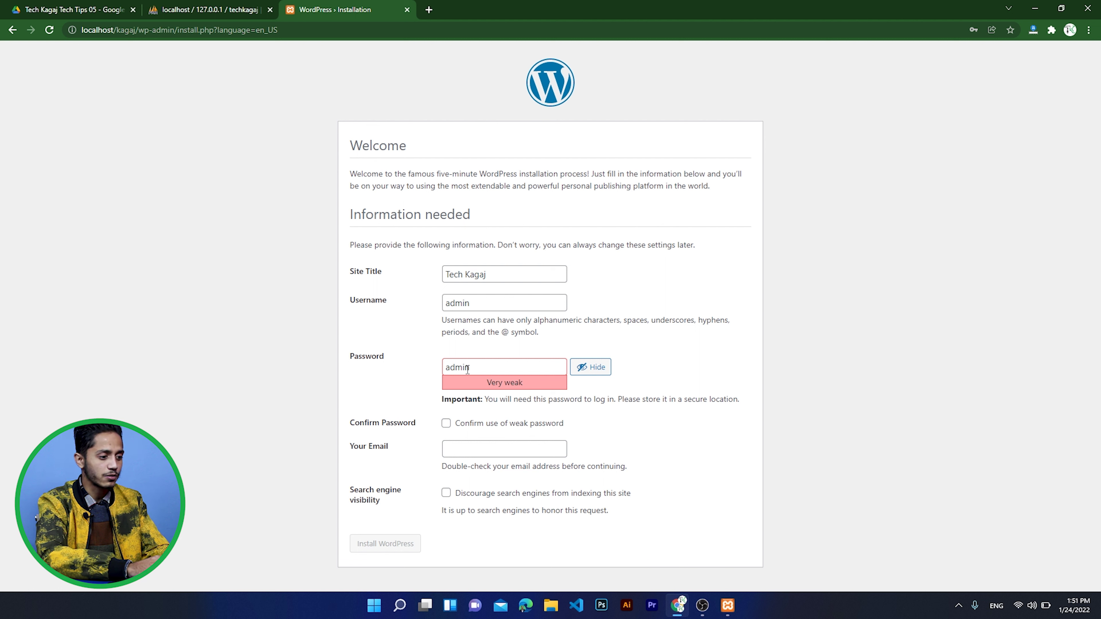
pyautogui.click(445, 424)
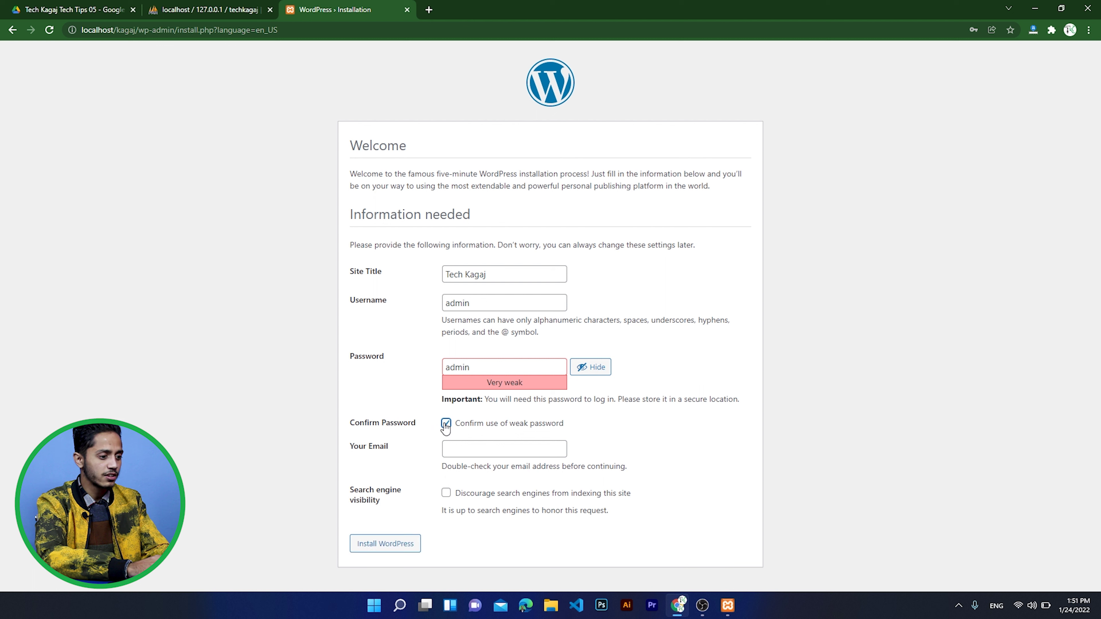
# - Enter the admin e-mail address and run the installation
pyautogui.click(463, 447)
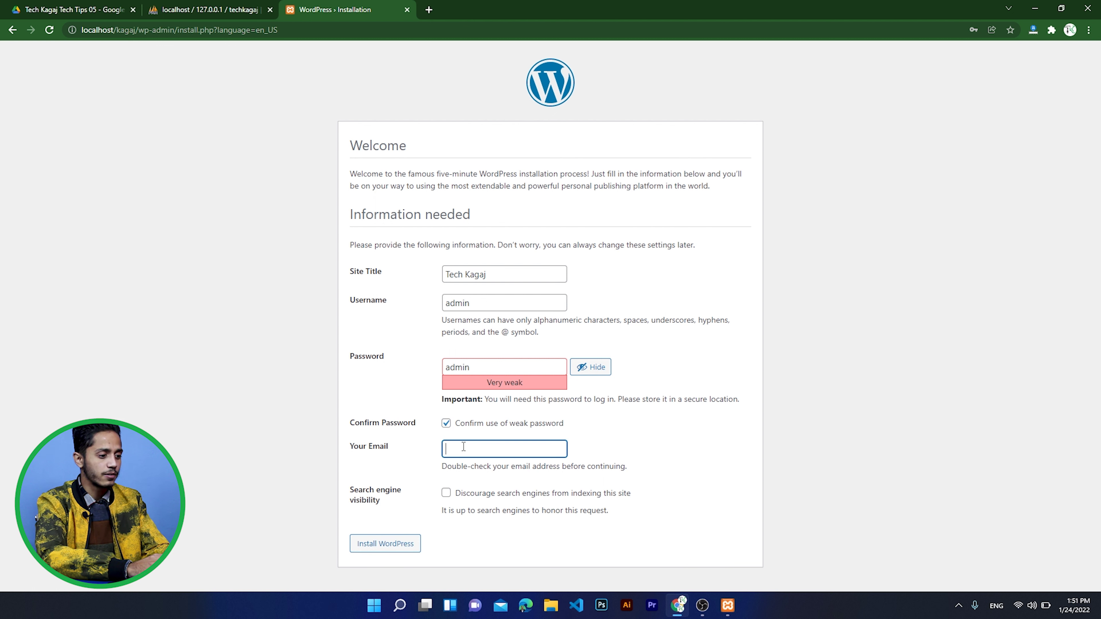
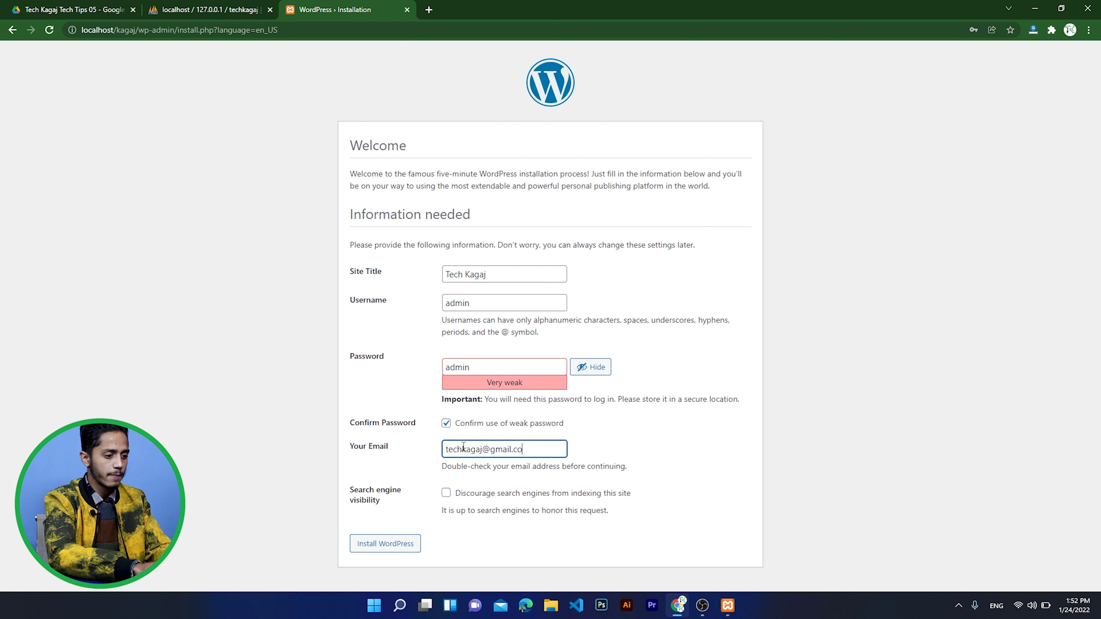
pyautogui.click(416, 461)
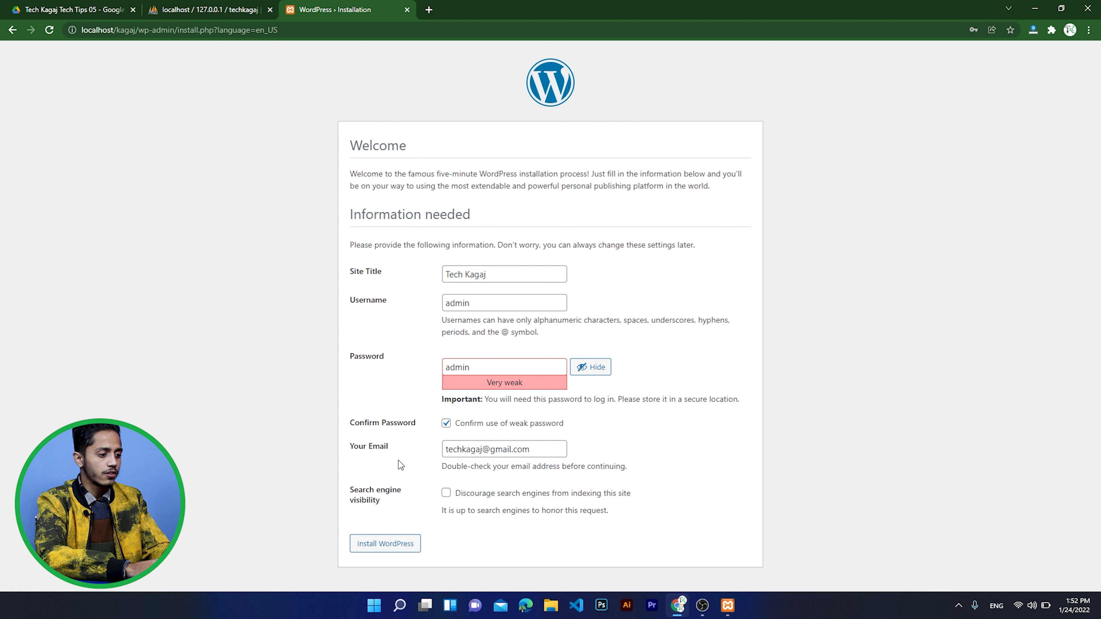
pyautogui.click(386, 544)
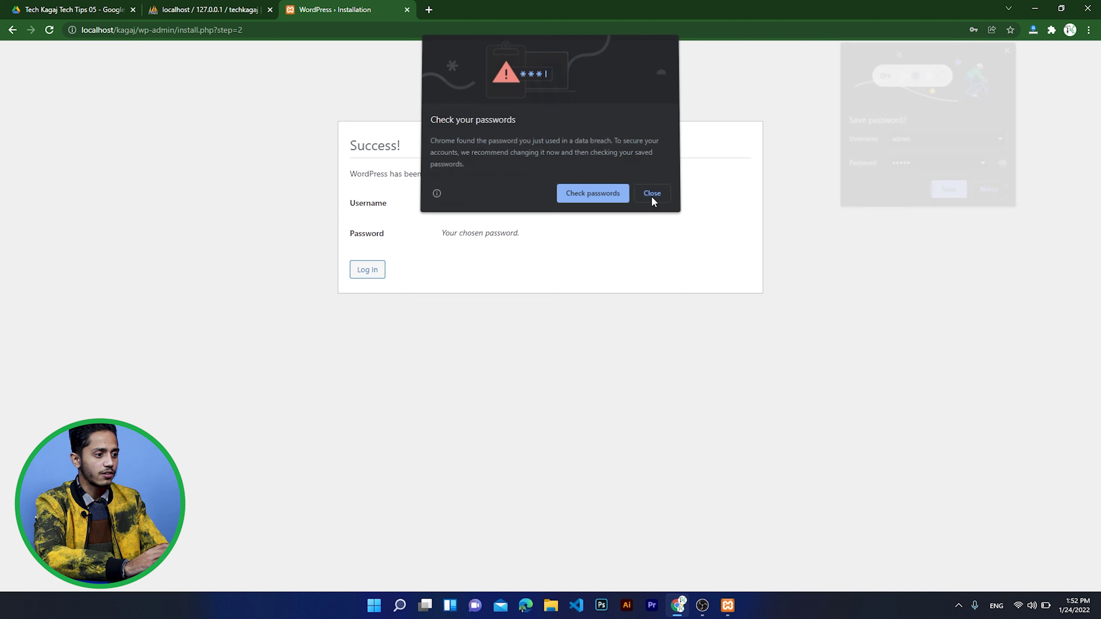
# - Dismiss Chrome's password popups, then log in on wp-login with the admin username and password
pyautogui.click(651, 195)
pyautogui.click(992, 192)
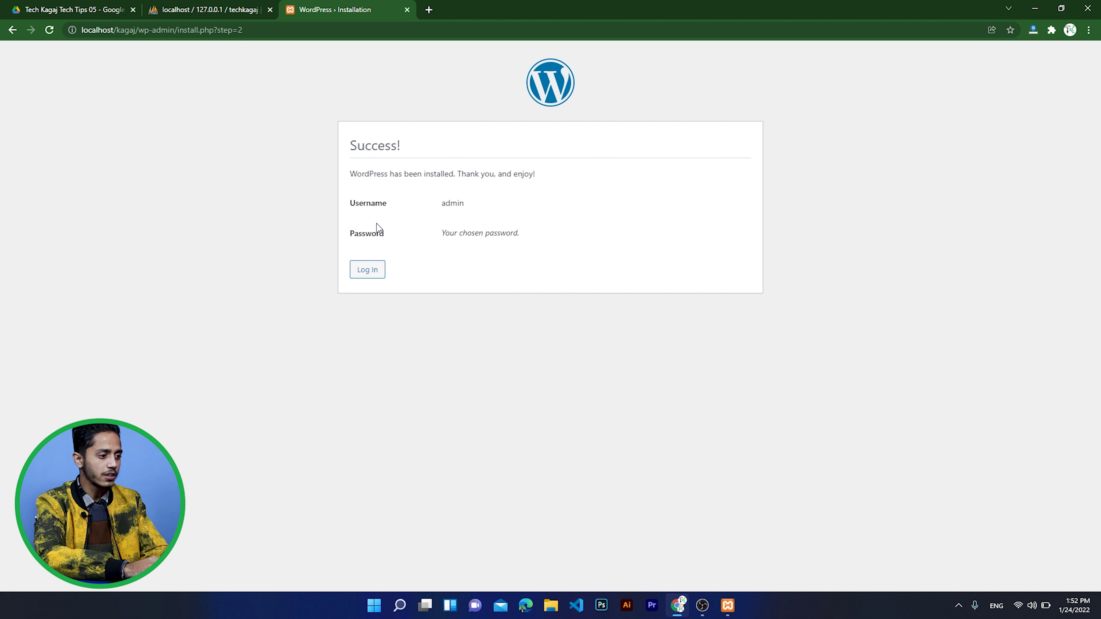
pyautogui.click(373, 274)
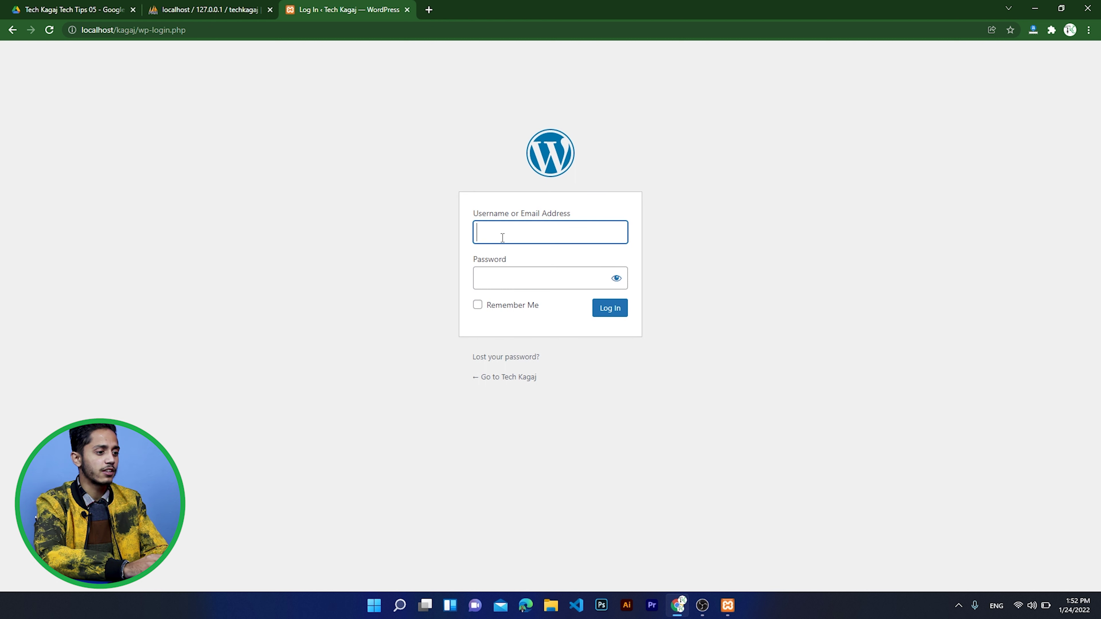
pyautogui.click(517, 280)
pyautogui.click(507, 231)
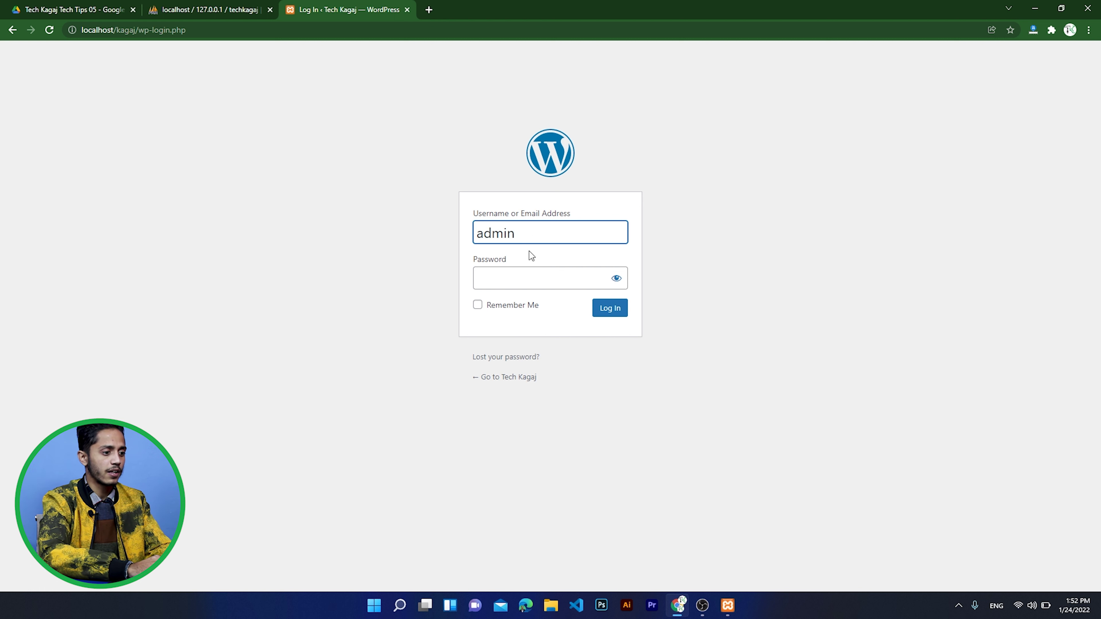
pyautogui.click(533, 270)
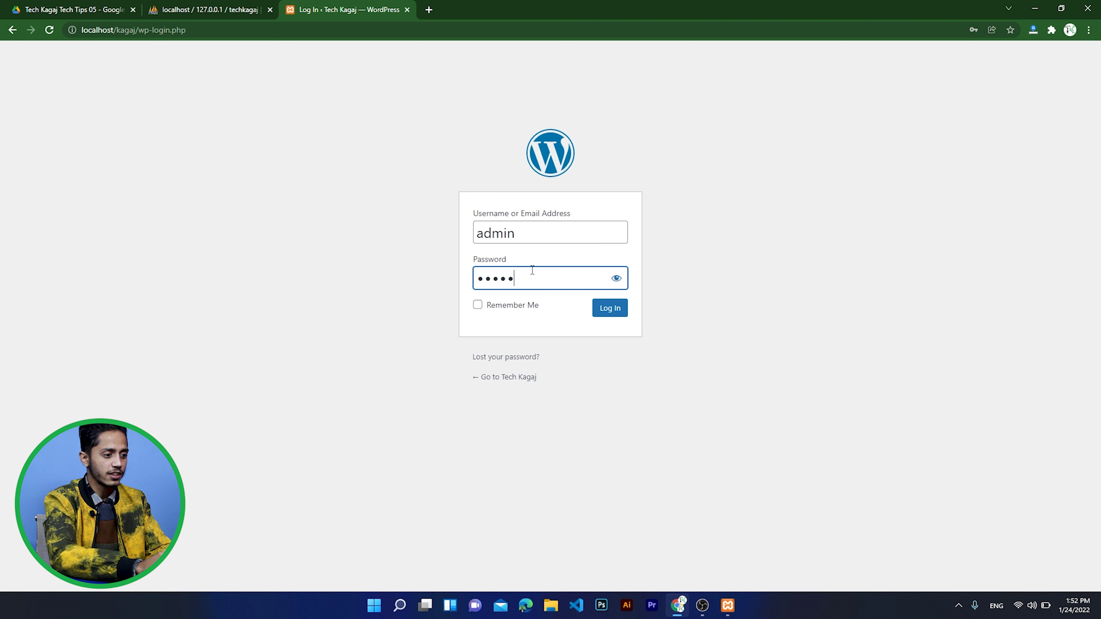
pyautogui.click(601, 312)
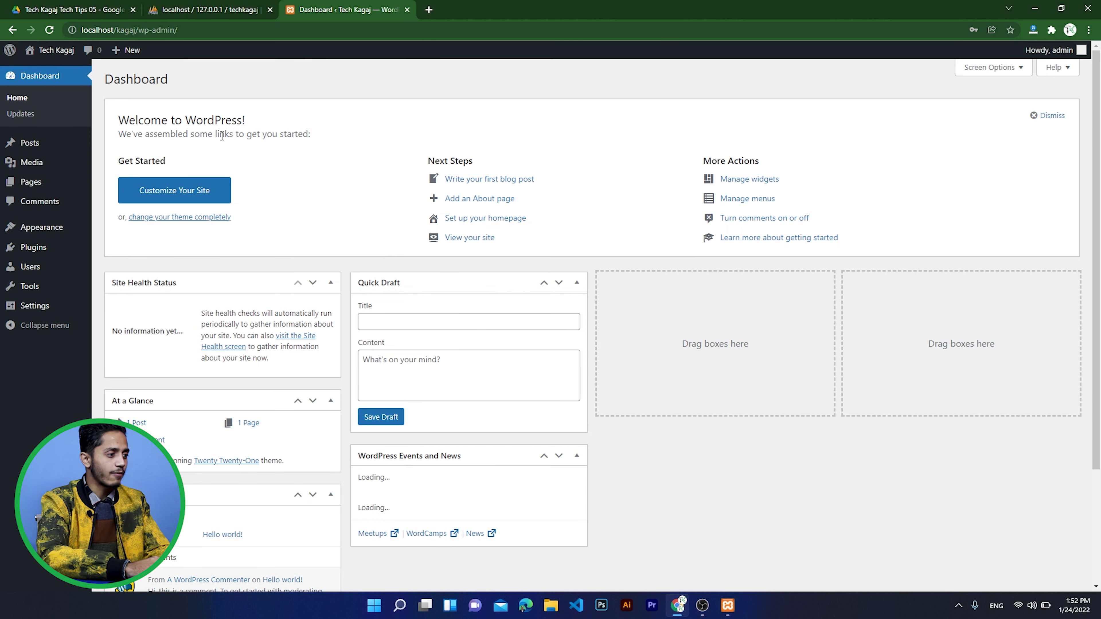
# - Decline Chrome's save-password prompt and bring up the Tech Kagaj site menu in the admin bar
pyautogui.click(652, 196)
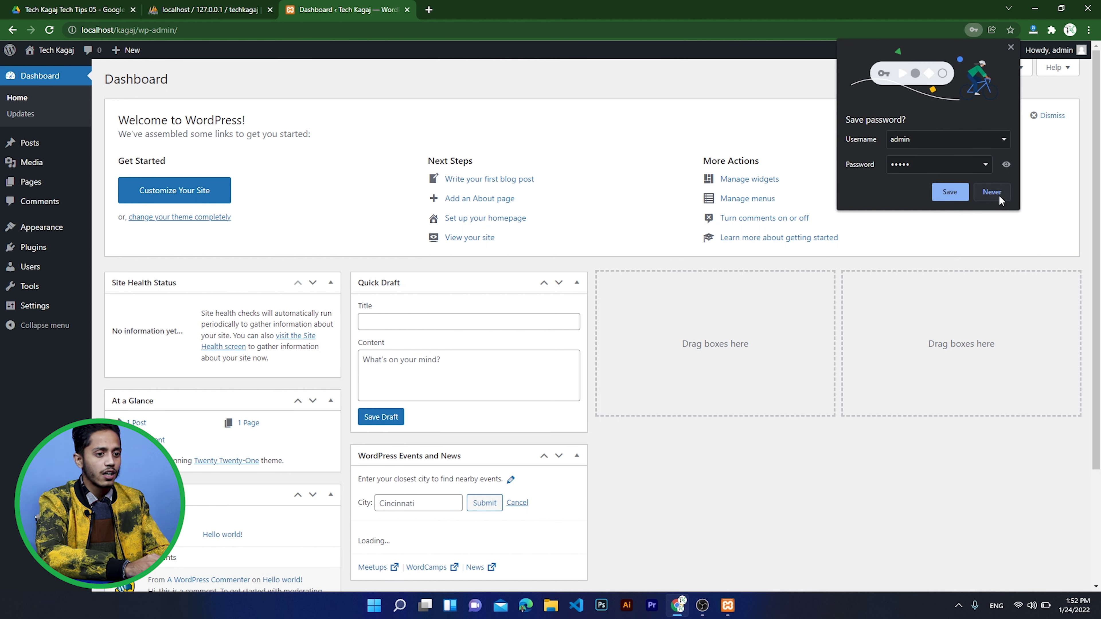
pyautogui.click(993, 192)
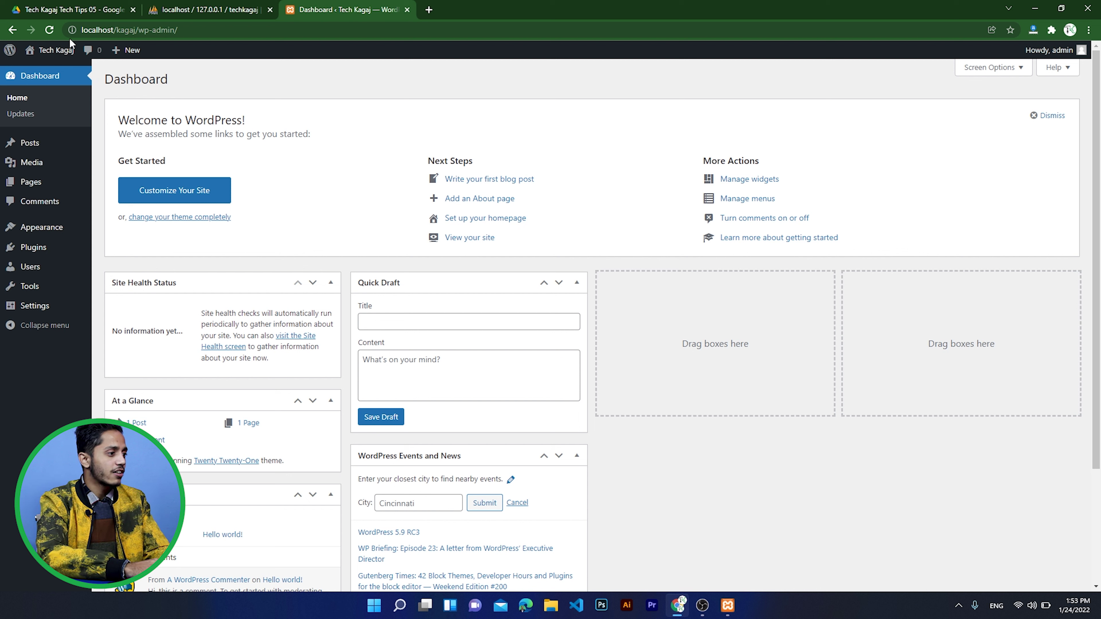
pyautogui.moveTo(52, 54)
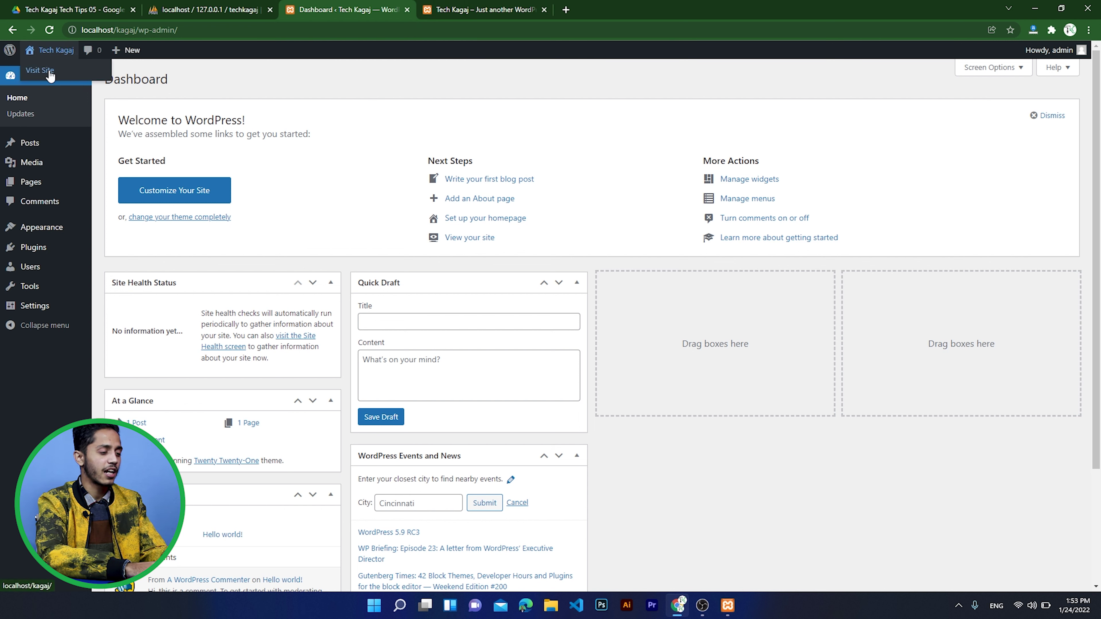
pyautogui.click(486, 4)
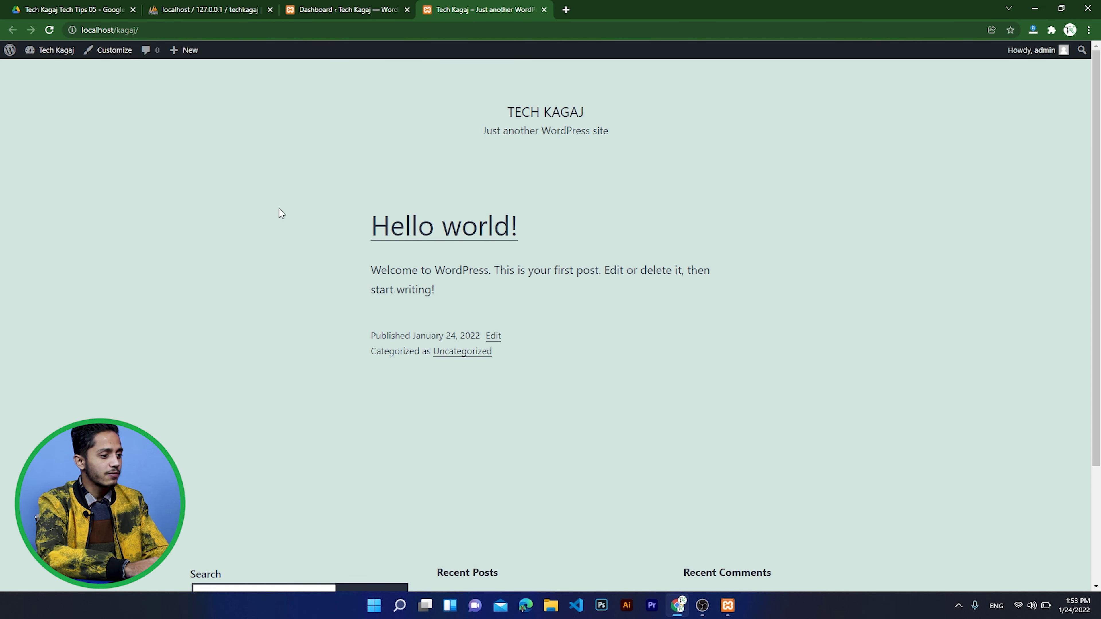
pyautogui.scroll(-4, 458, 138)
pyautogui.scroll(4, 458, 138)
pyautogui.scroll(-1, 459, 135)
pyautogui.scroll(-3, 458, 136)
pyautogui.scroll(3, 458, 136)
pyautogui.scroll(-3, 499, 258)
pyautogui.scroll(3, 499, 256)
pyautogui.click(326, 5)
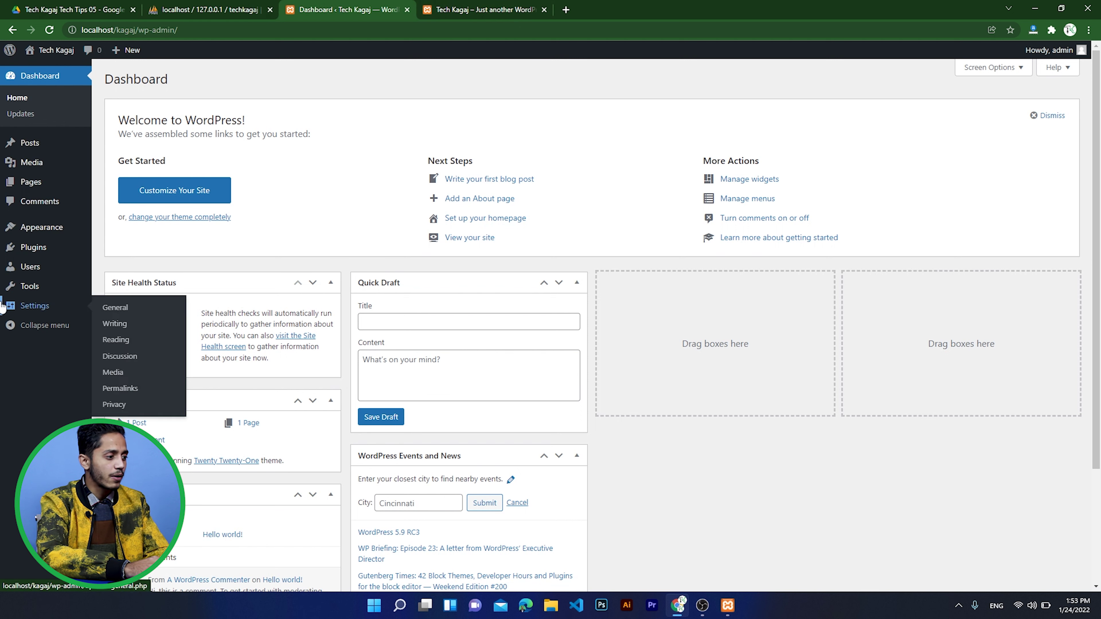
pyautogui.moveTo(31, 259)
pyautogui.moveTo(38, 233)
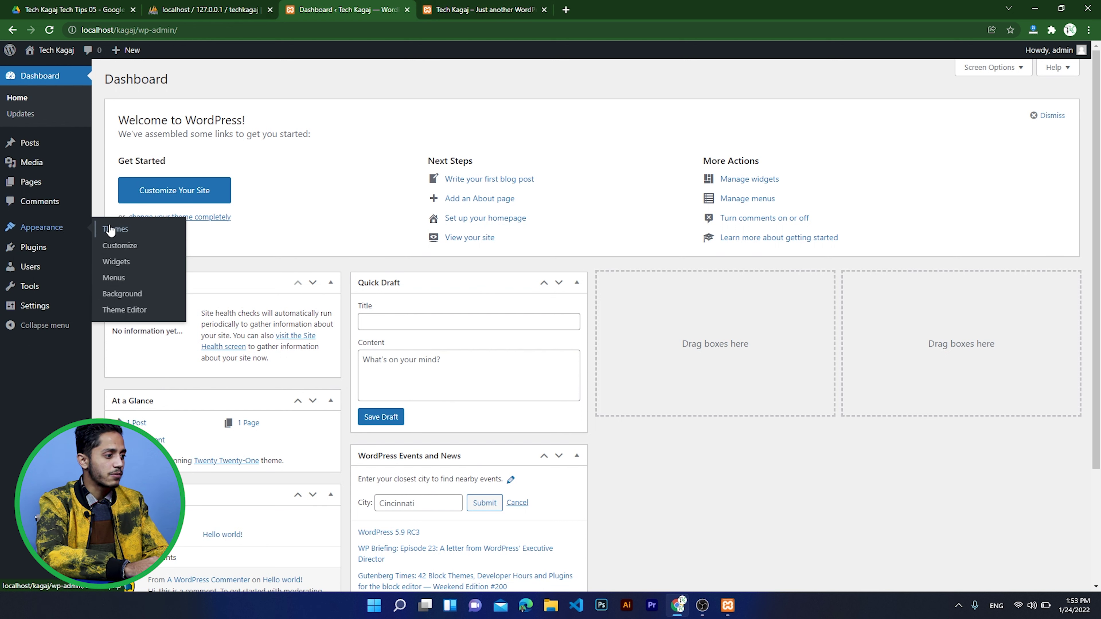
# - Go to Appearance > Themes > Add New and open the Upload Theme .zip panel
pyautogui.click(120, 232)
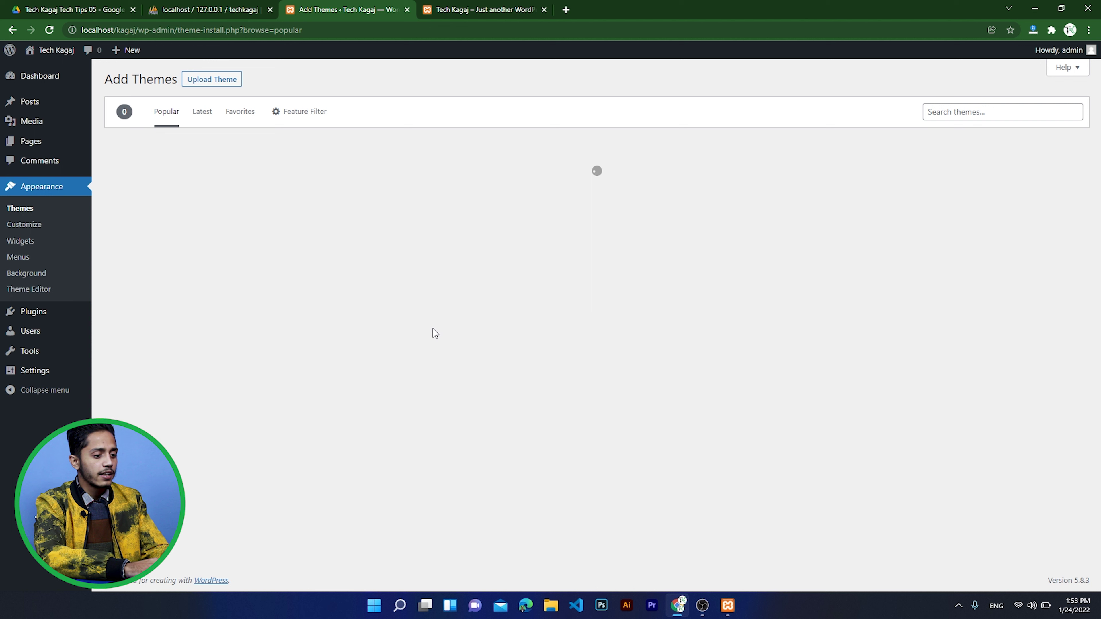
pyautogui.click(985, 114)
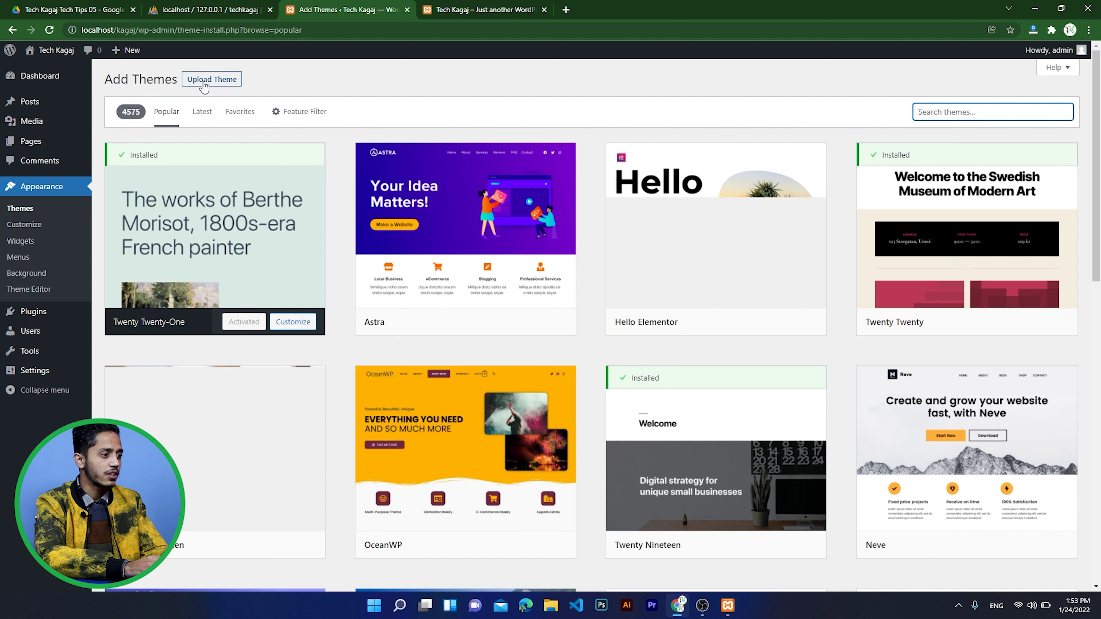
pyautogui.click(206, 85)
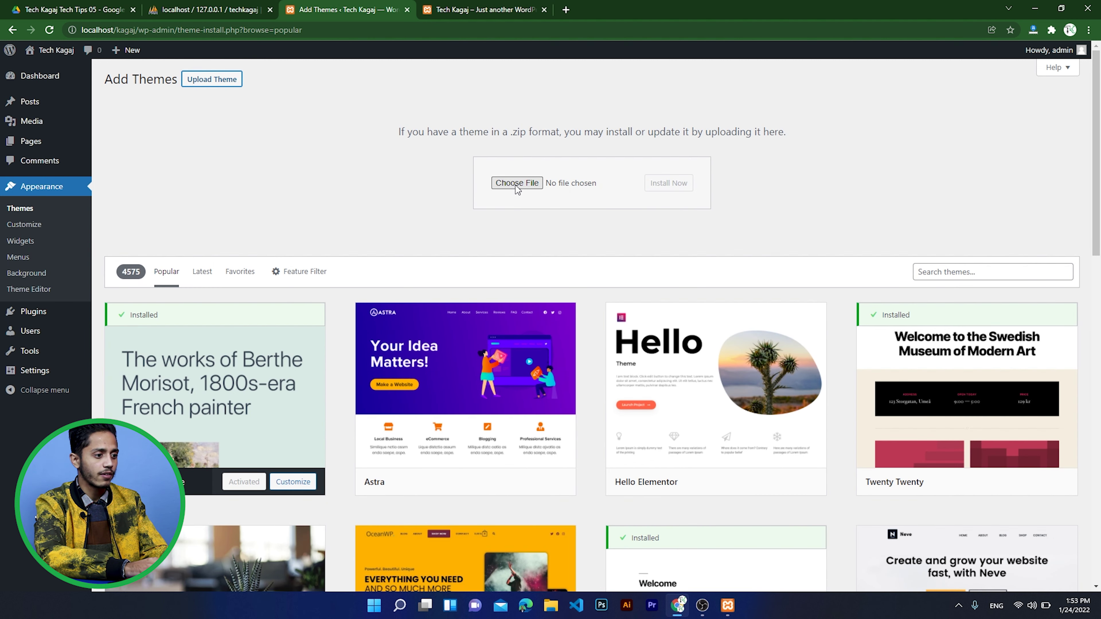
pyautogui.moveTo(30, 141)
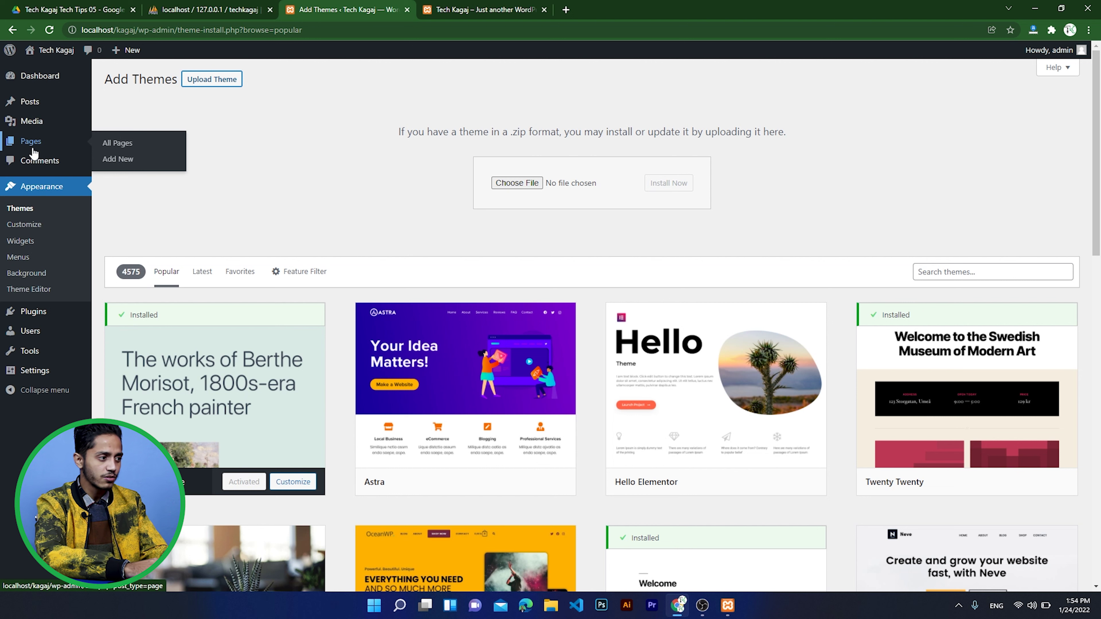
pyautogui.moveTo(35, 105)
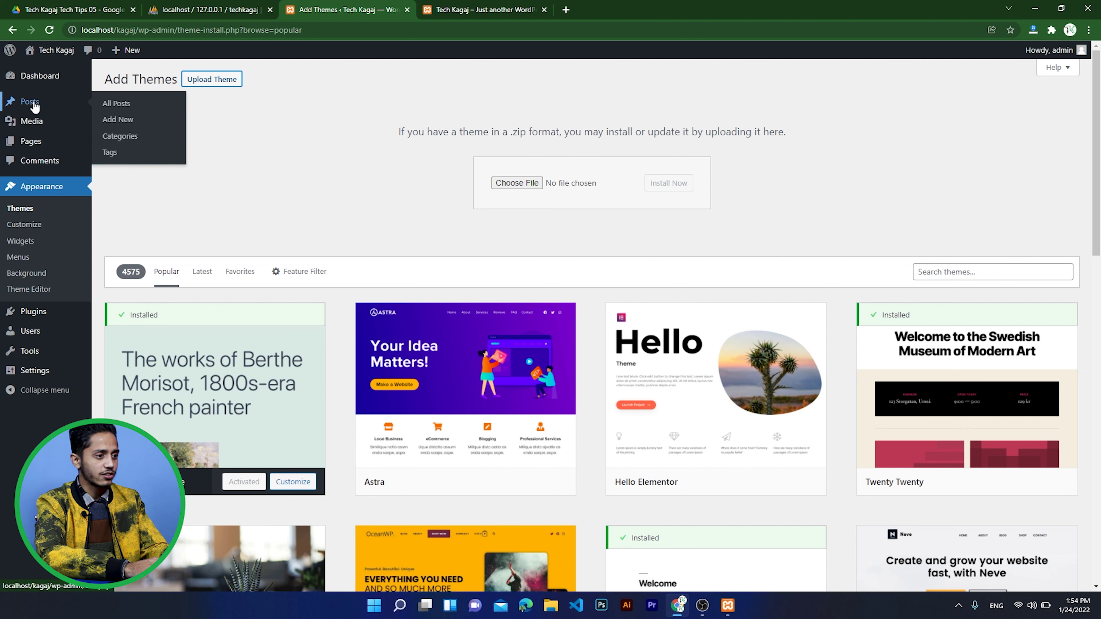